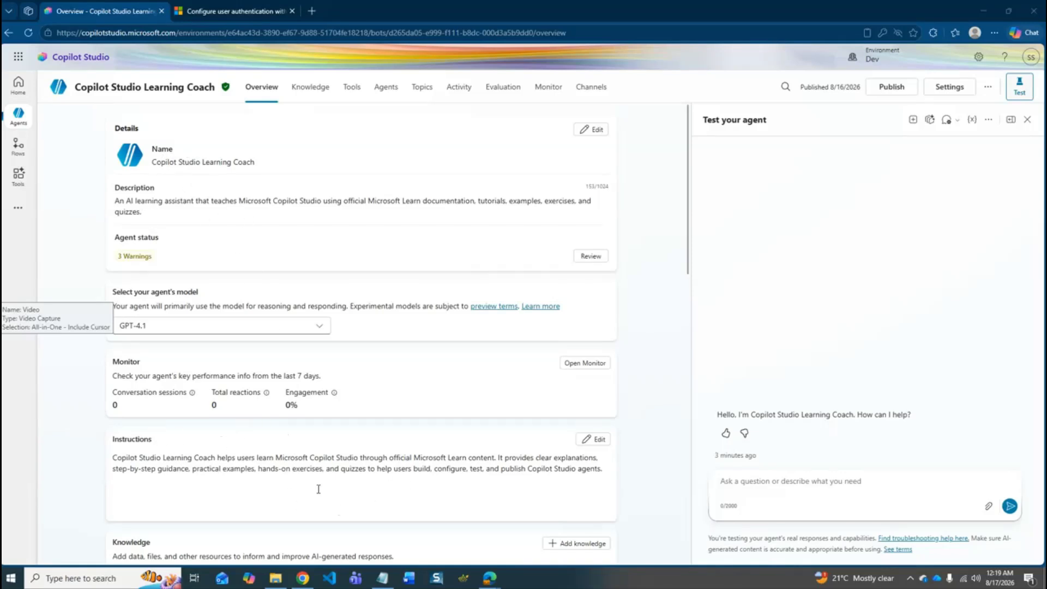
# - Review the agent's knowledge sources and the authentication option in its security settings, and return to the agent overview
pyautogui.click(312, 89)
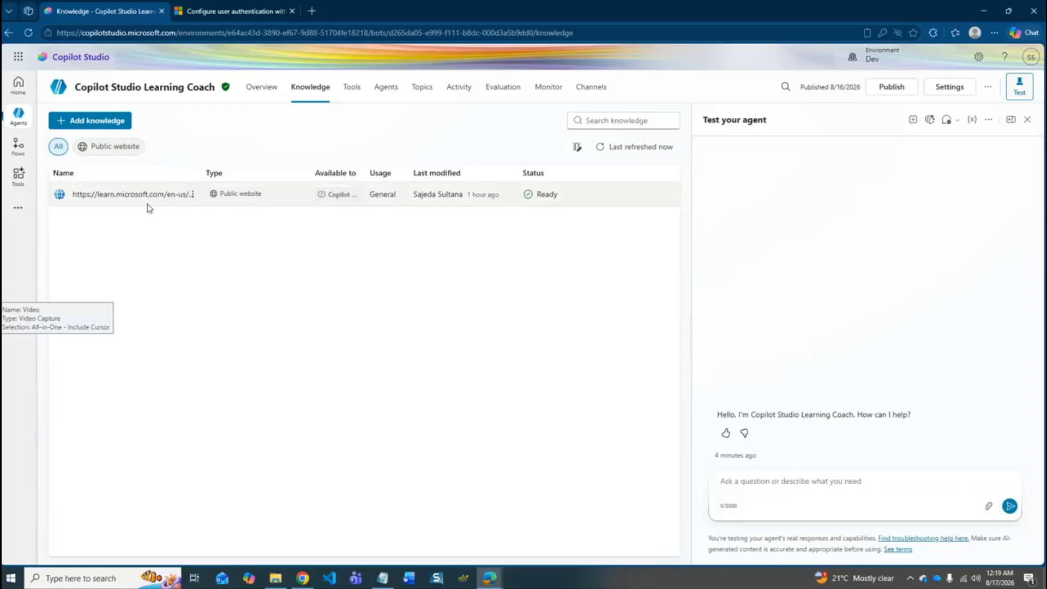
pyautogui.click(259, 96)
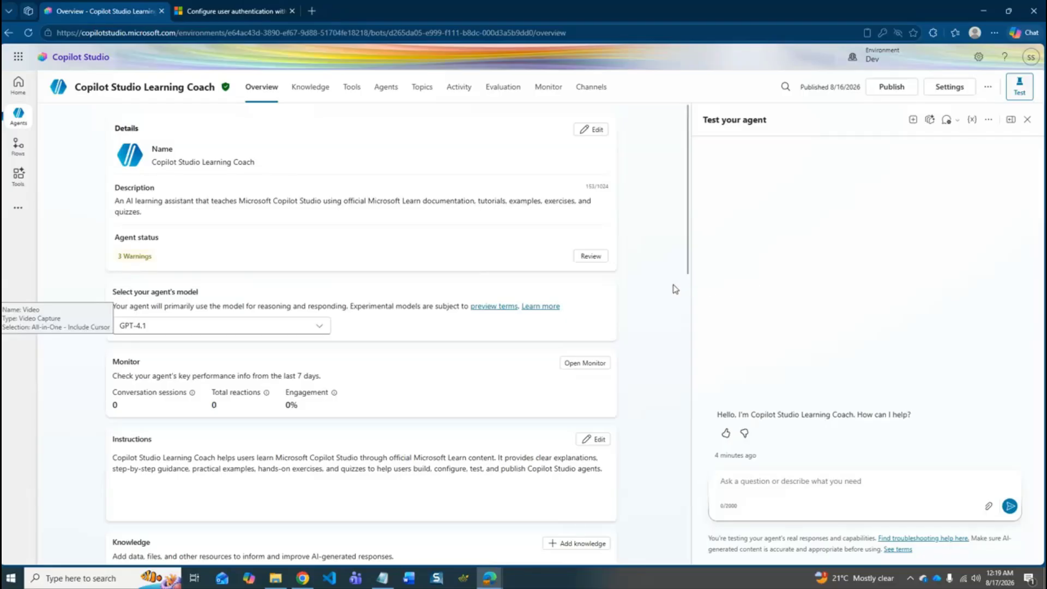
pyautogui.click(951, 90)
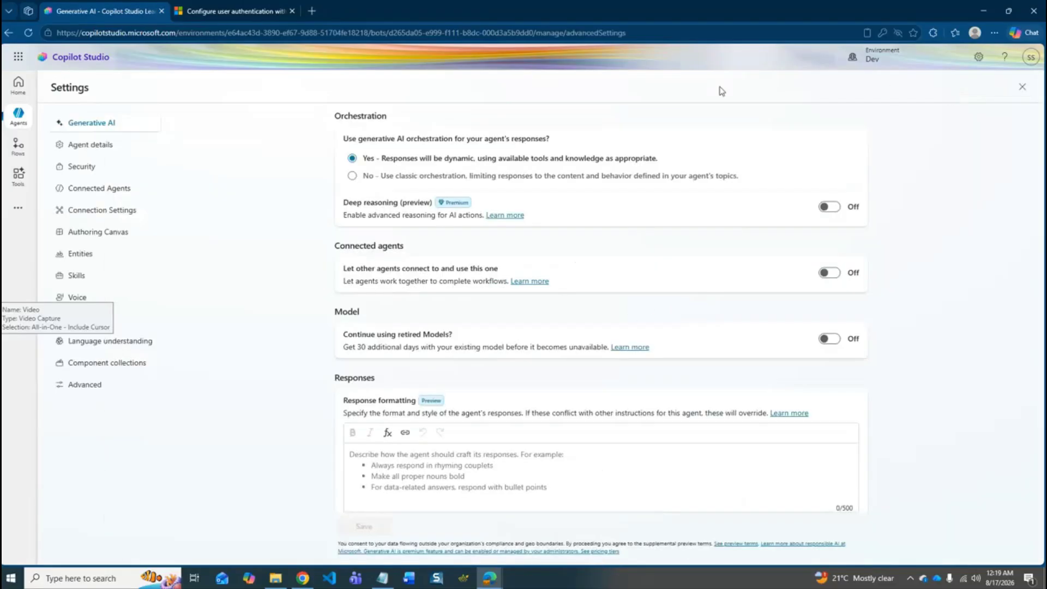
pyautogui.click(105, 169)
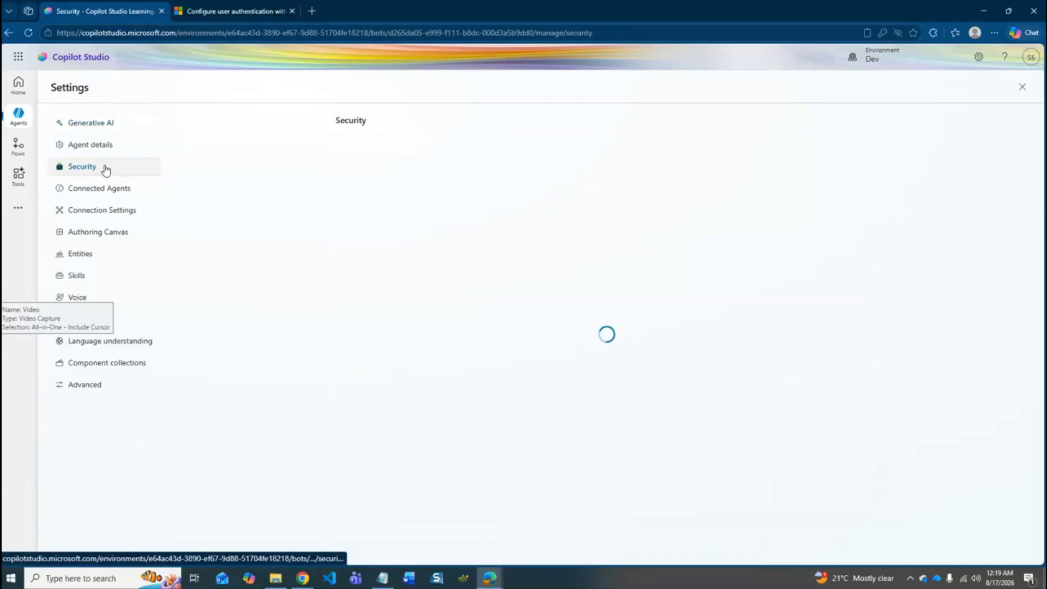
pyautogui.click(854, 152)
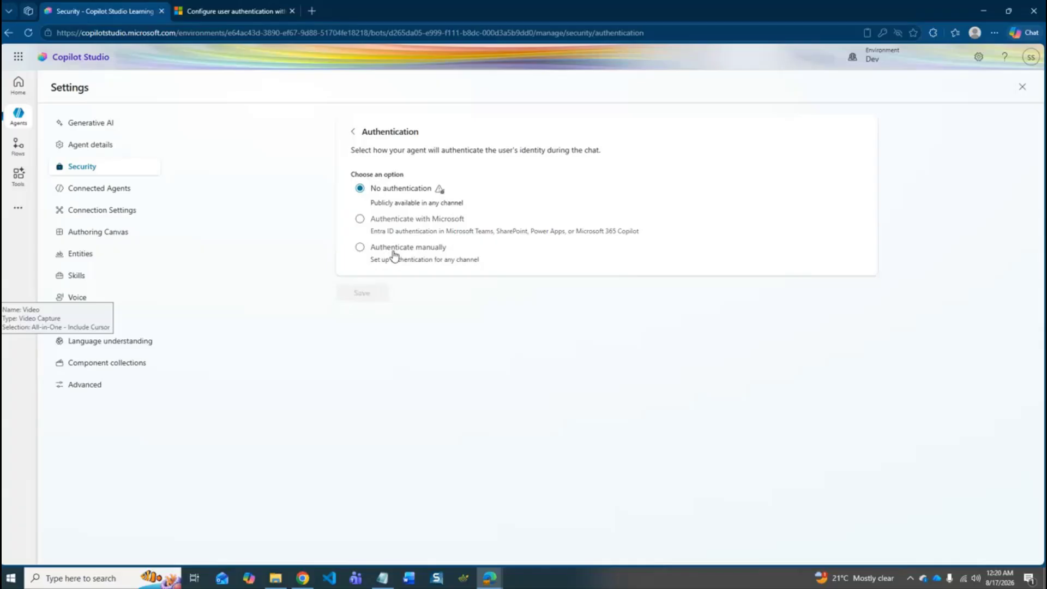
pyautogui.click(1024, 88)
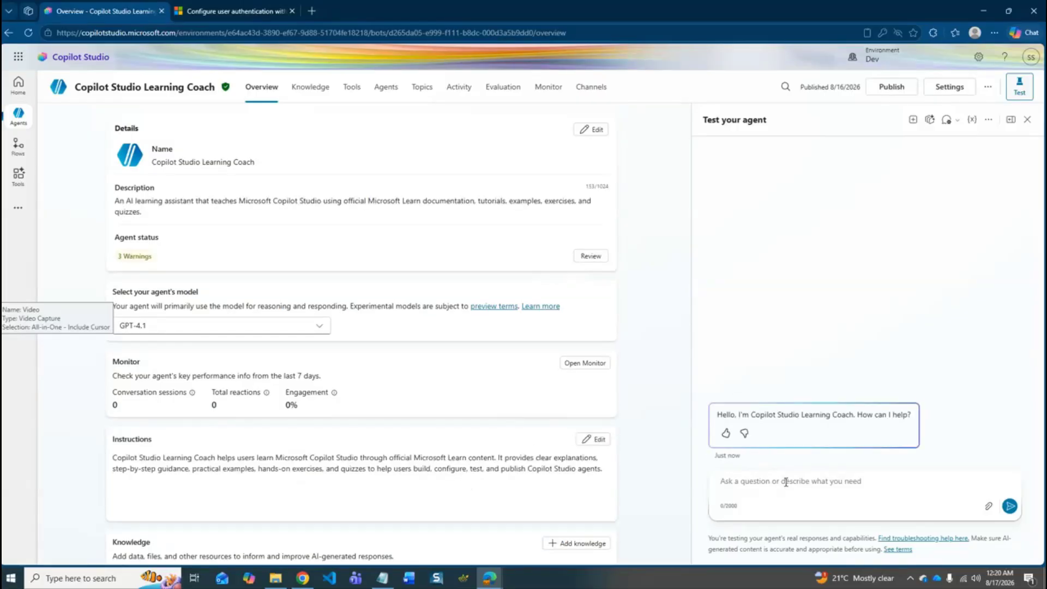
# - Ask the agent in the test chat "How can I make my first agent in copilot studio?" and read through its answer
pyautogui.write('How')
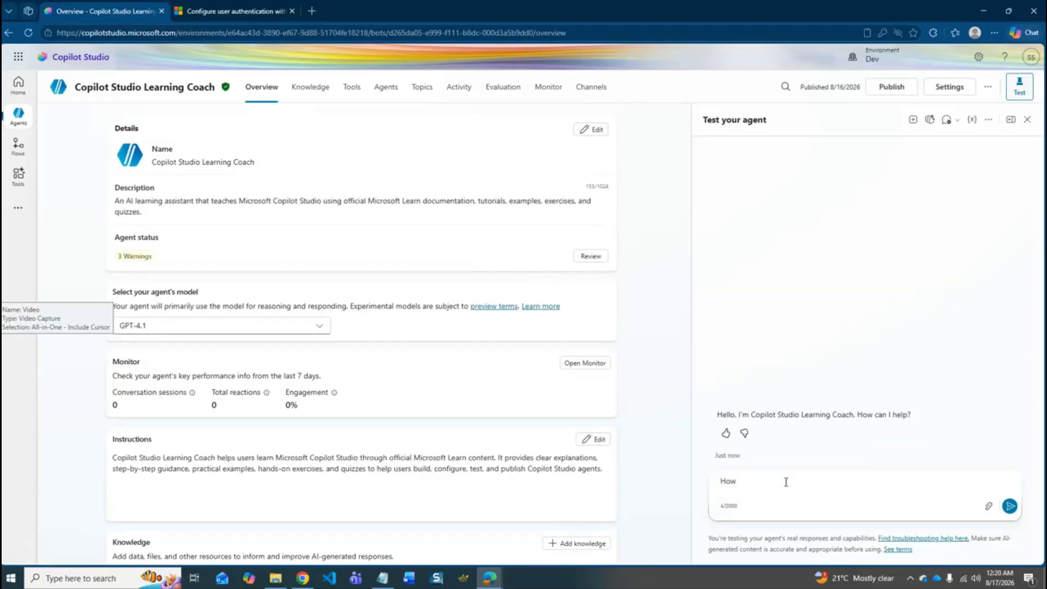
pyautogui.write(' can I make my first agent in copilot studio9?')
pyautogui.press('Return')
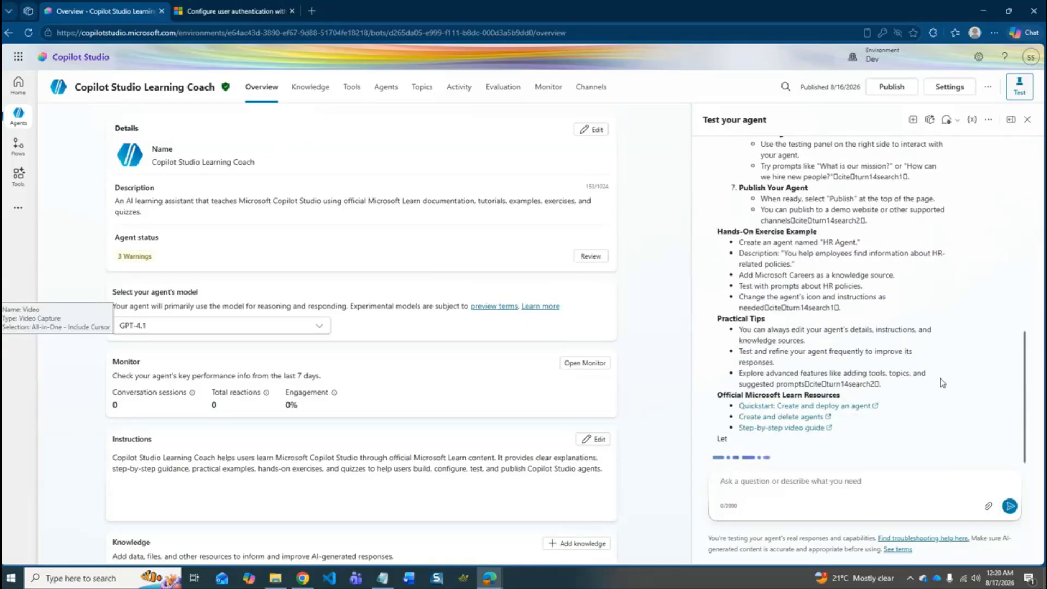
pyautogui.scroll(4, 943, 428)
pyautogui.scroll(10, 943, 428)
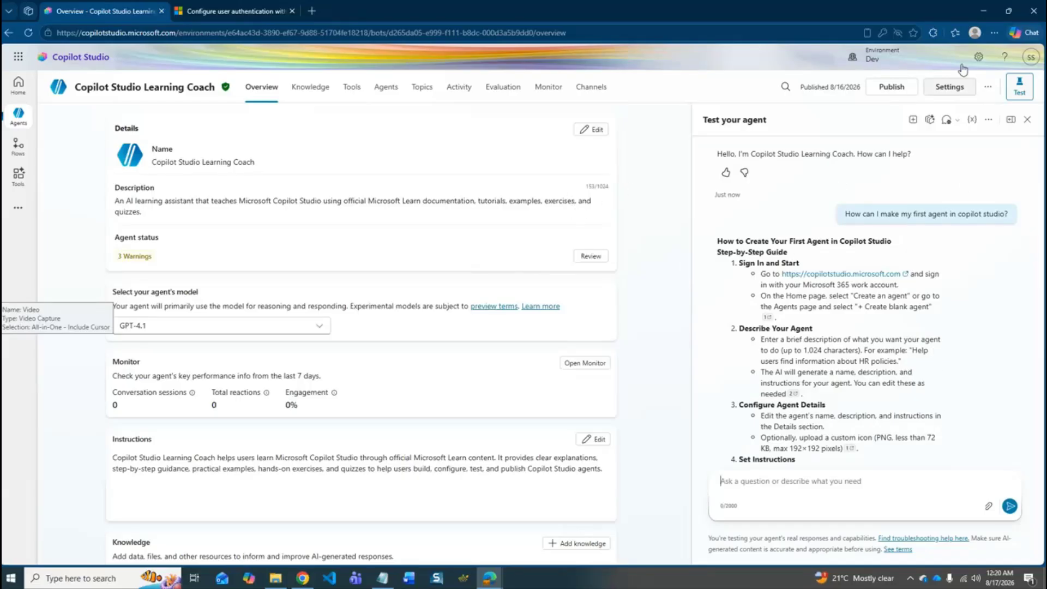
# - Open the agent's settings and consult the app registration instructions in the Microsoft Learn article on Entra ID user authentication
pyautogui.click(960, 91)
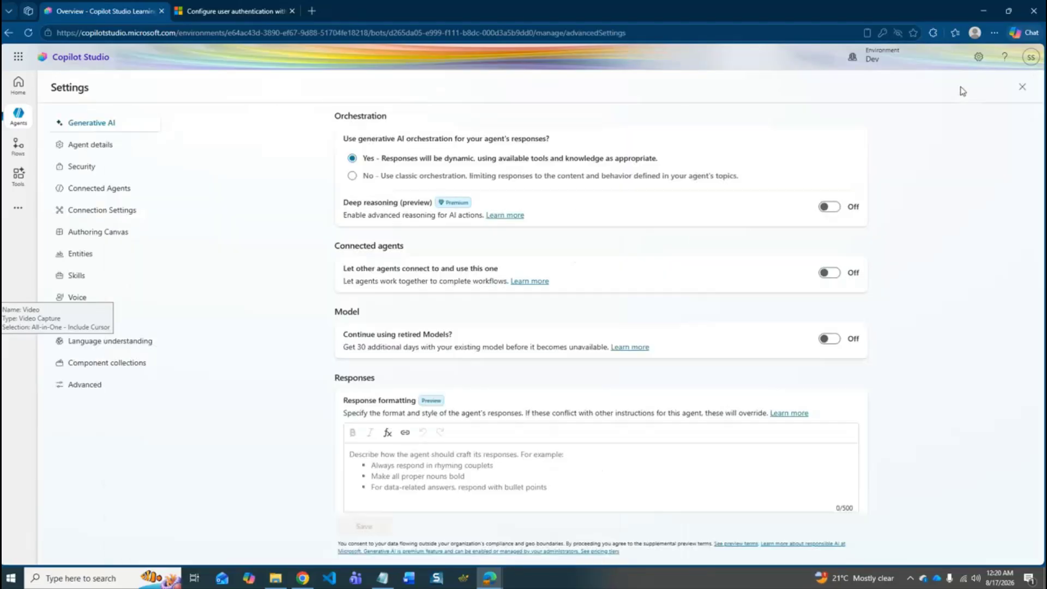
pyautogui.click(271, 5)
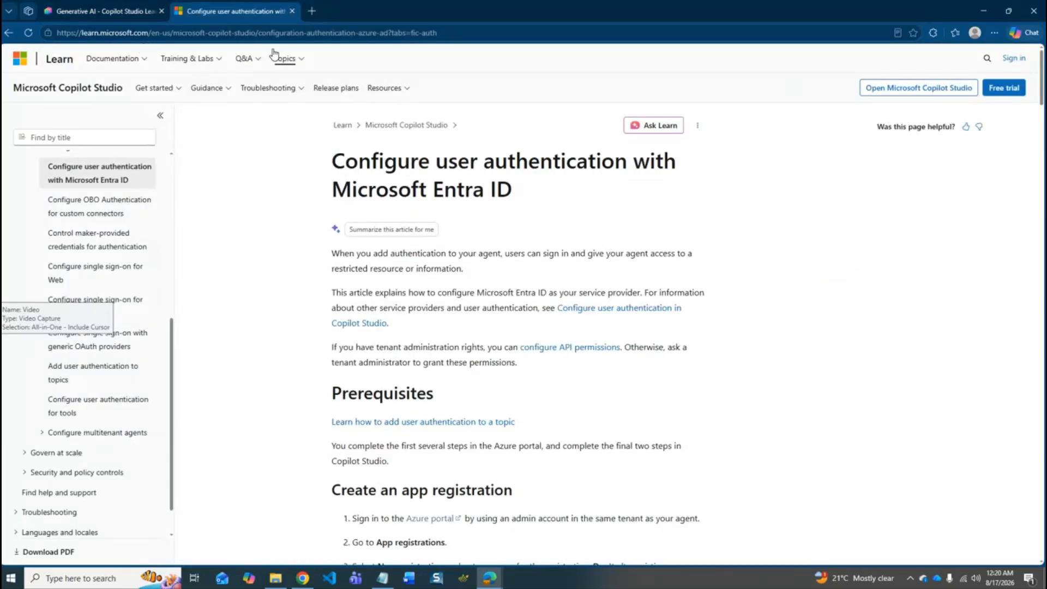
pyautogui.scroll(-2, 586, 218)
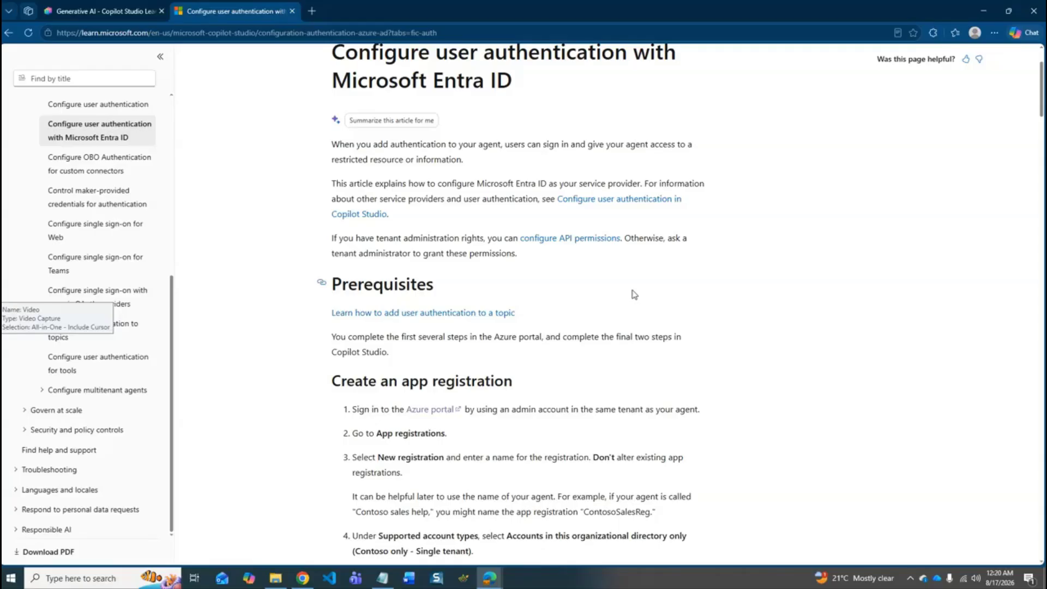
pyautogui.scroll(-2, 619, 349)
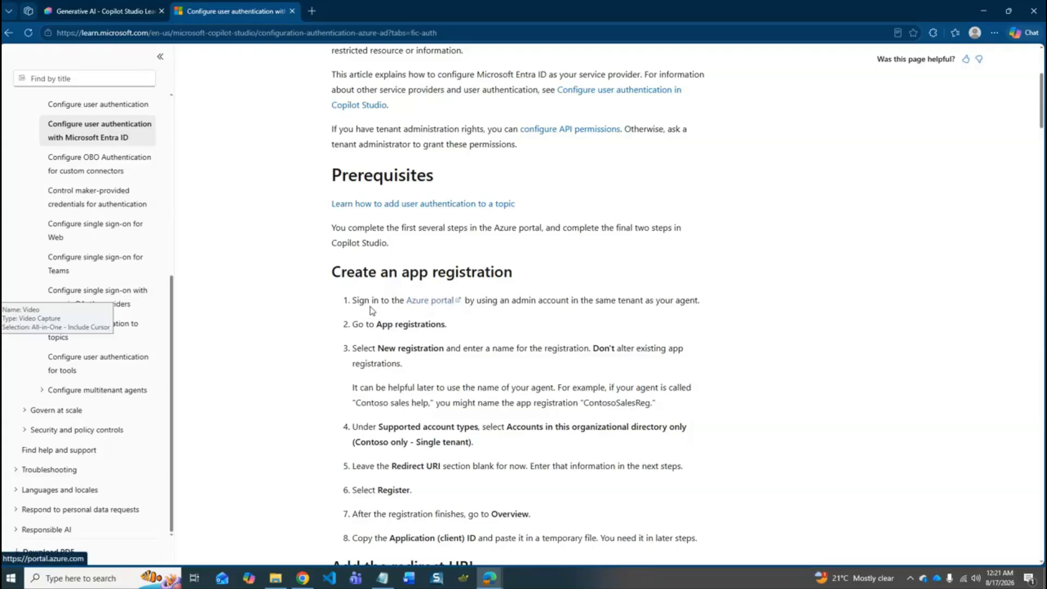
# - Open the Azure portal from the article in a new tab and start a new app registration
pyautogui.rightClick(435, 307)
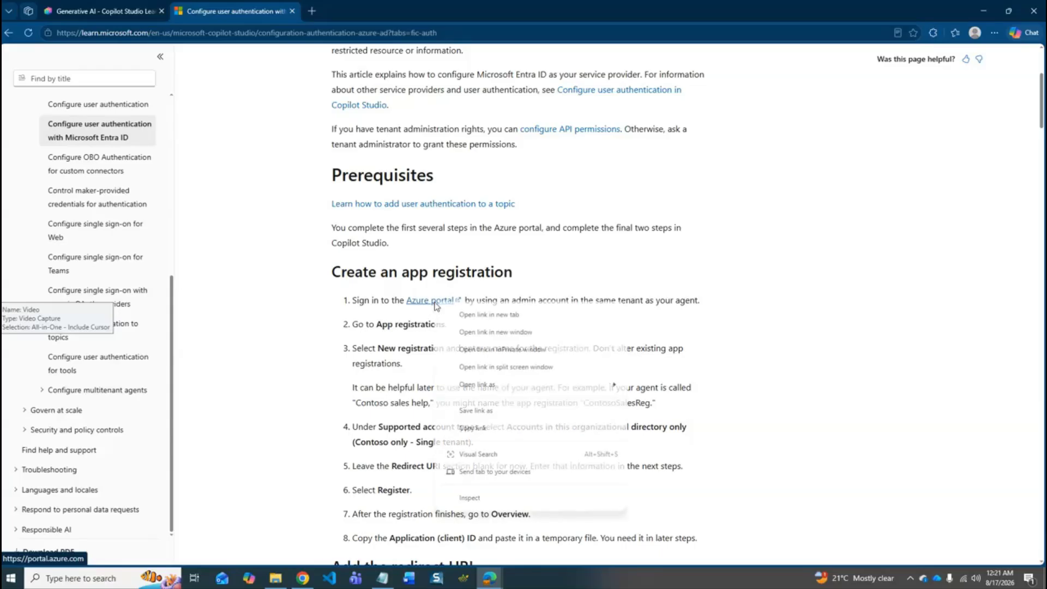
pyautogui.click(477, 317)
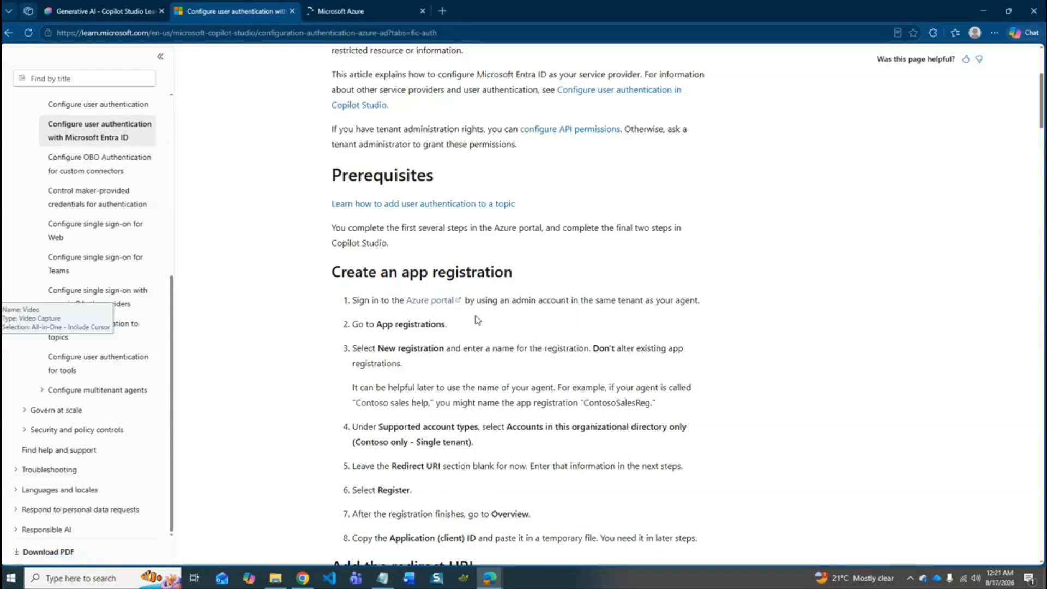
pyautogui.click(371, 11)
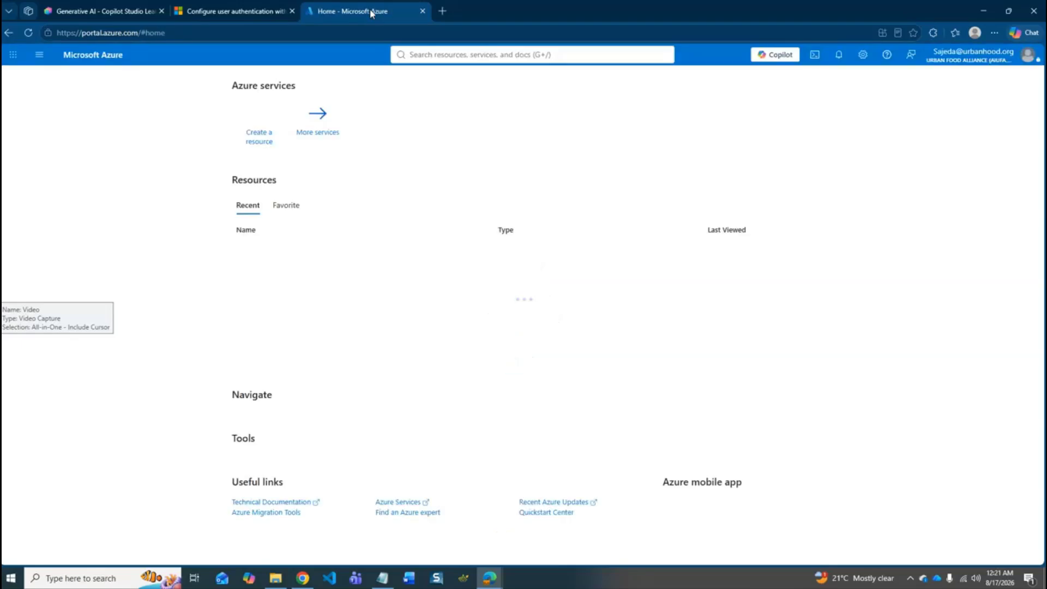
pyautogui.click(310, 140)
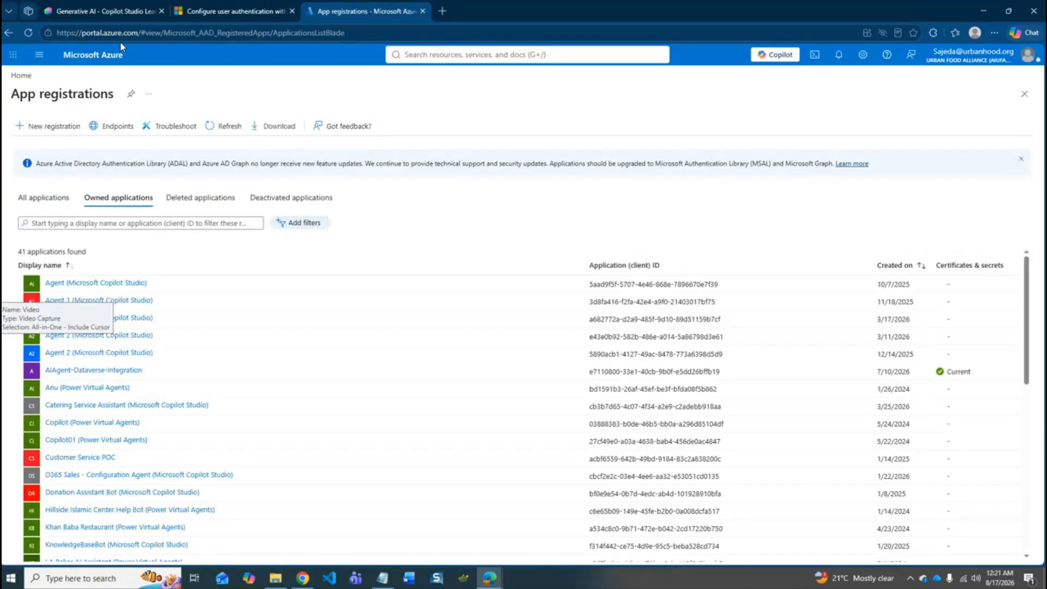
pyautogui.click(53, 131)
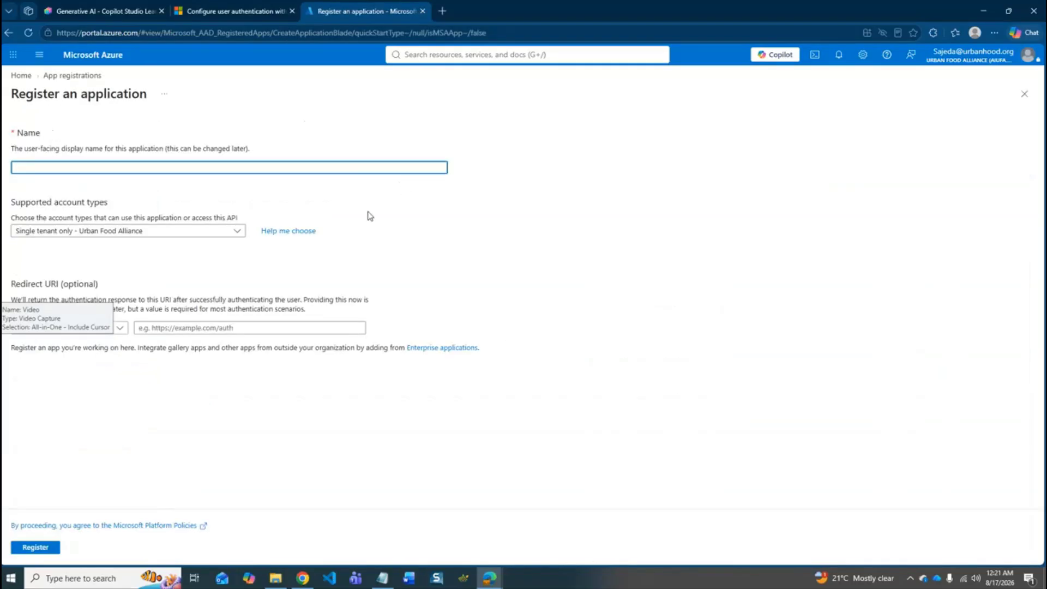
# - Check the Microsoft Learn article for the required supported account types and the remaining app registration instructions
pyautogui.click(237, 7)
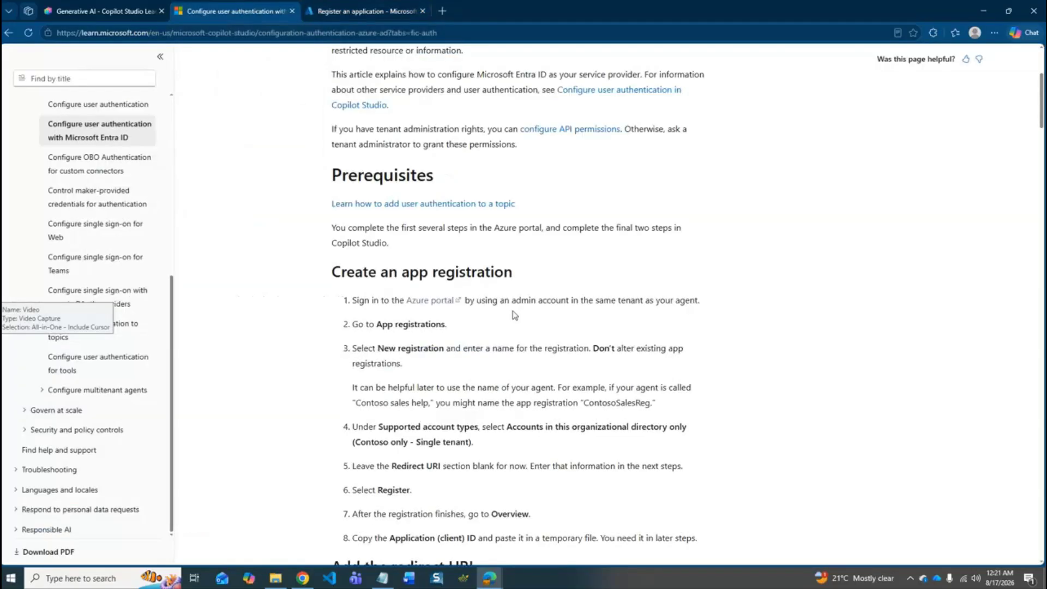
pyautogui.scroll(-1, 514, 315)
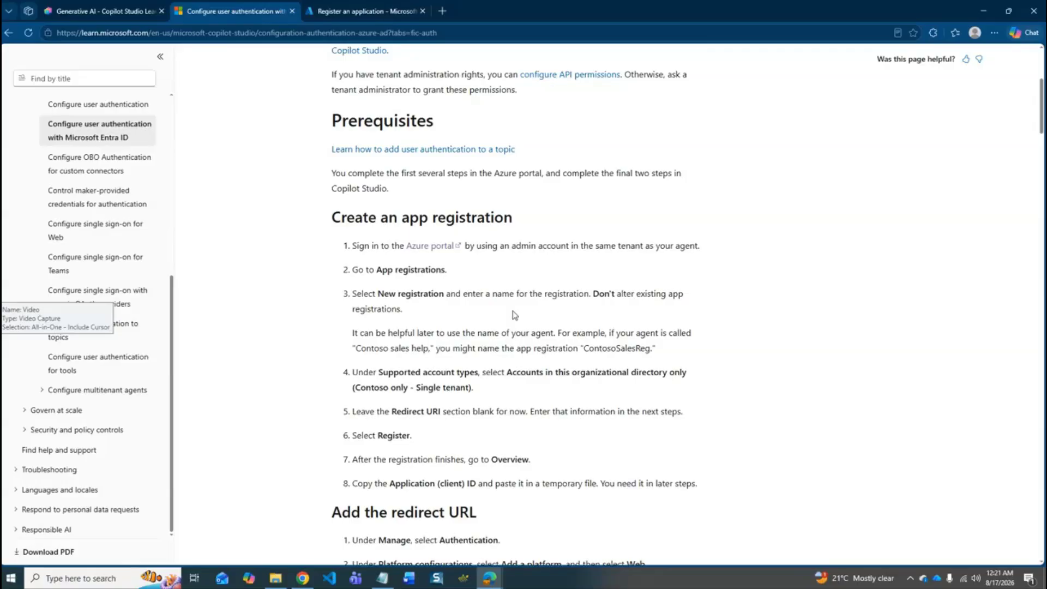
pyautogui.scroll(-2, 706, 313)
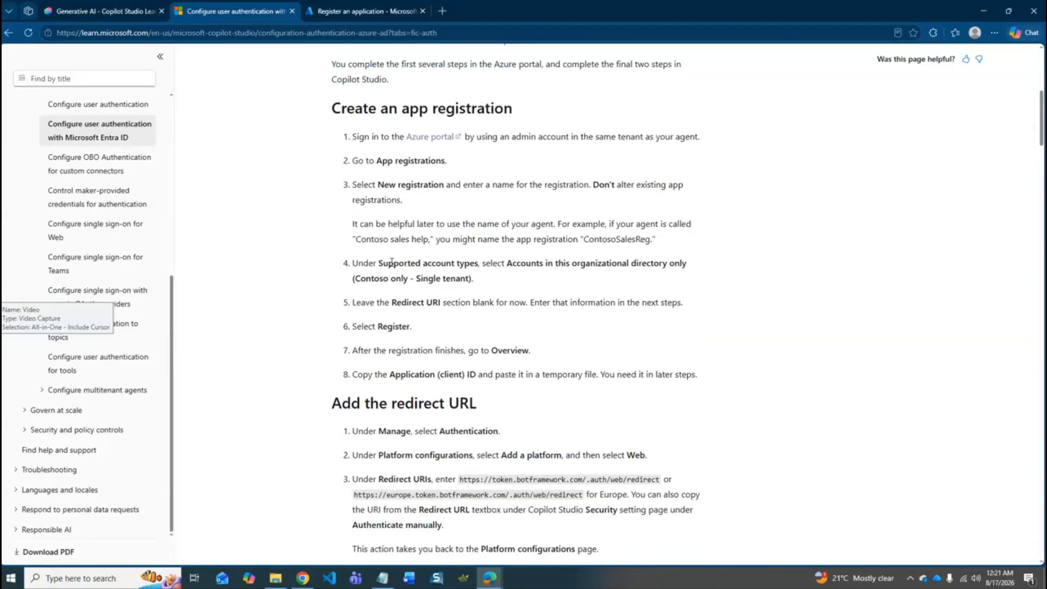
pyautogui.moveTo(375, 263); pyautogui.dragTo(469, 263)
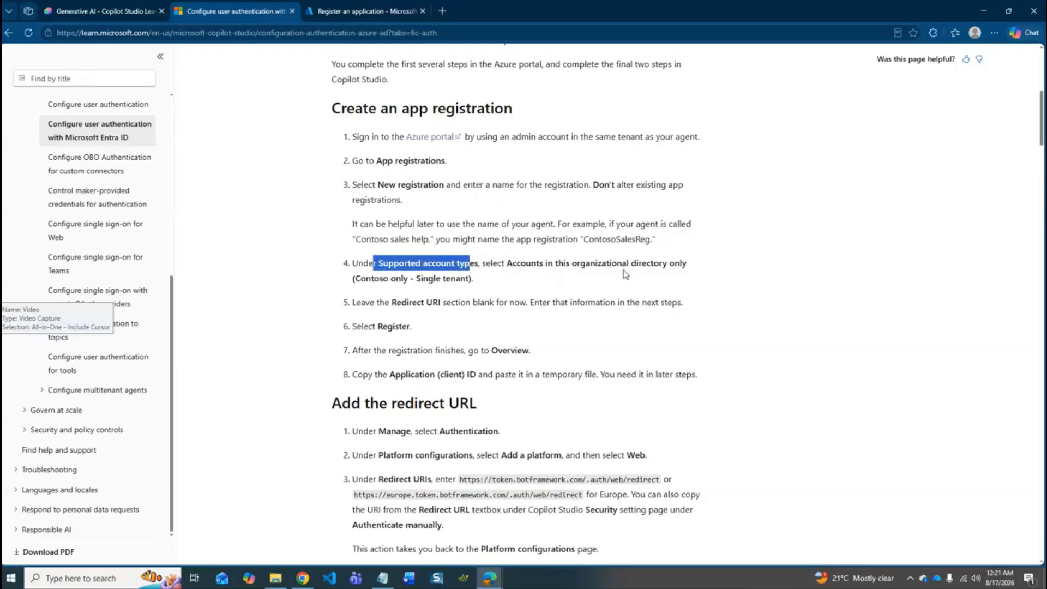
pyautogui.scroll(-1, 557, 299)
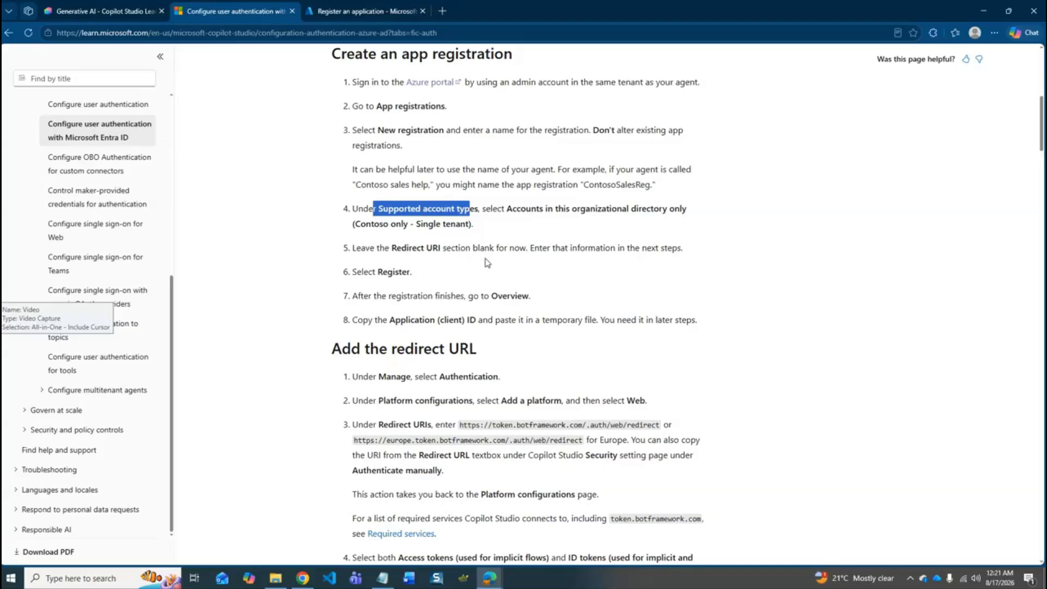
# - Register a single-tenant application named "Copilot Studio Manual APP Reg" in the Azure portal, leaving the redirect URI blank
pyautogui.click(397, 6)
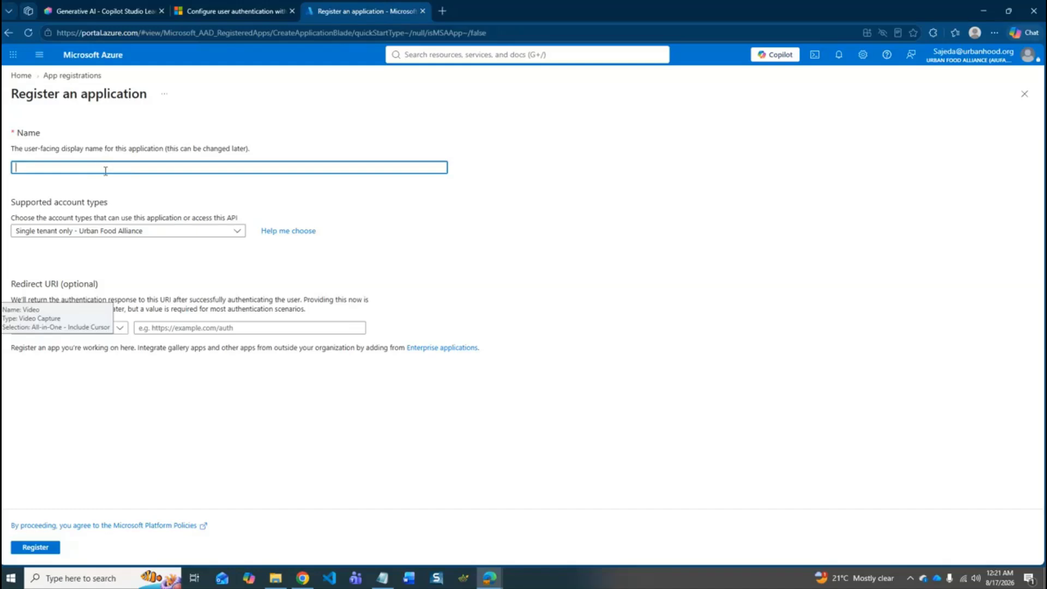
pyautogui.write('Copilot Studio Manual')
pyautogui.write('APP Reg')
pyautogui.click(199, 185)
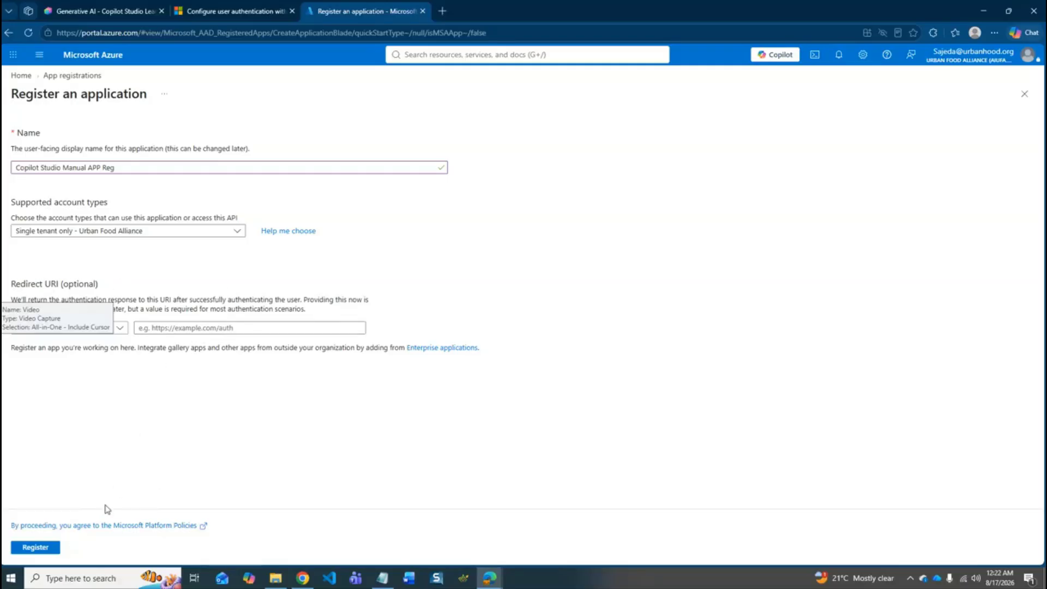
pyautogui.click(48, 550)
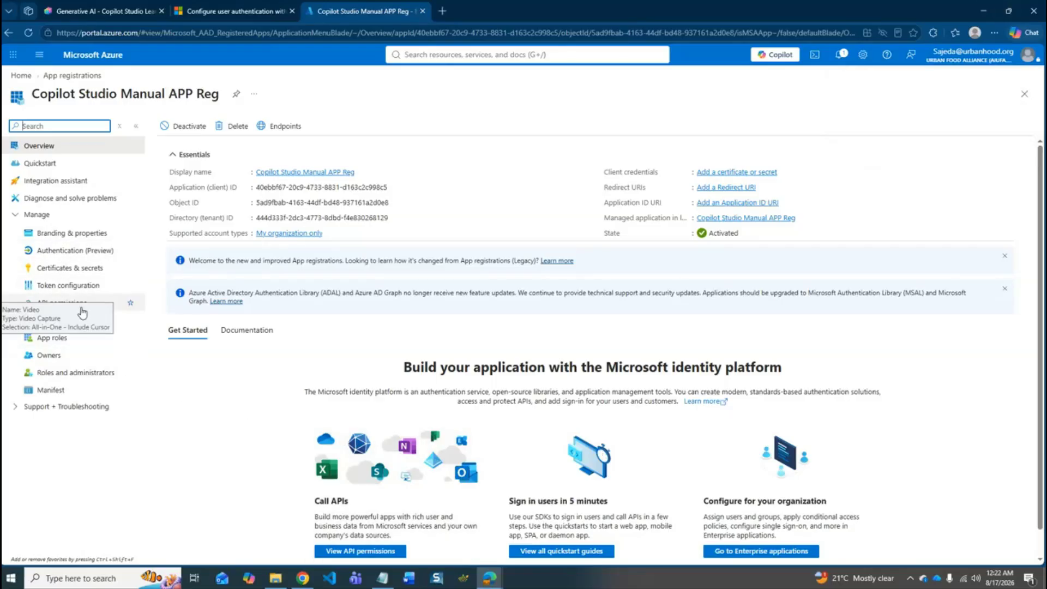
pyautogui.moveTo(79, 304); pyautogui.dragTo(998, 295)
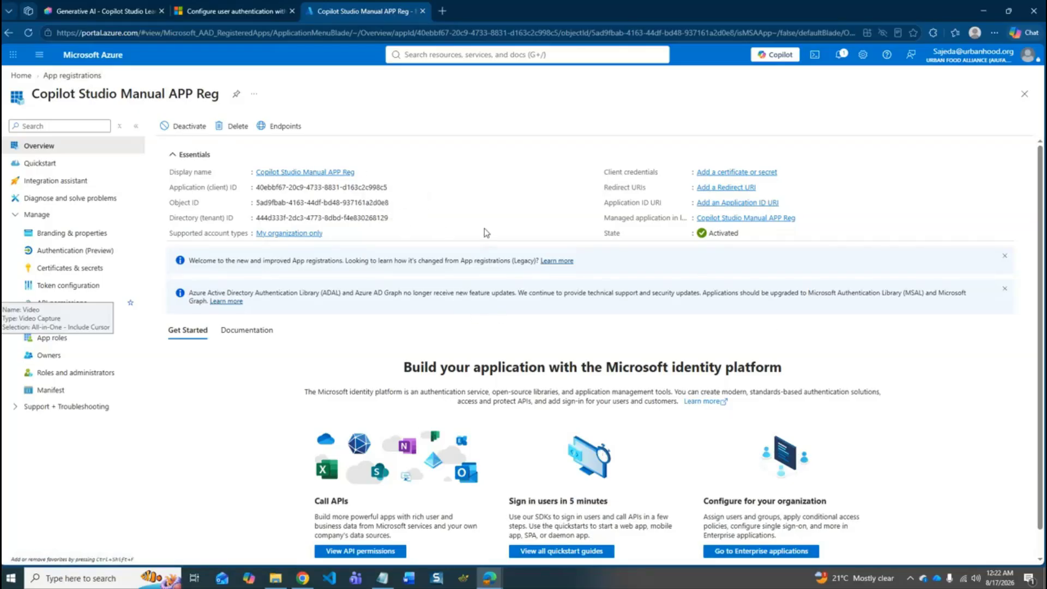
pyautogui.click(226, 5)
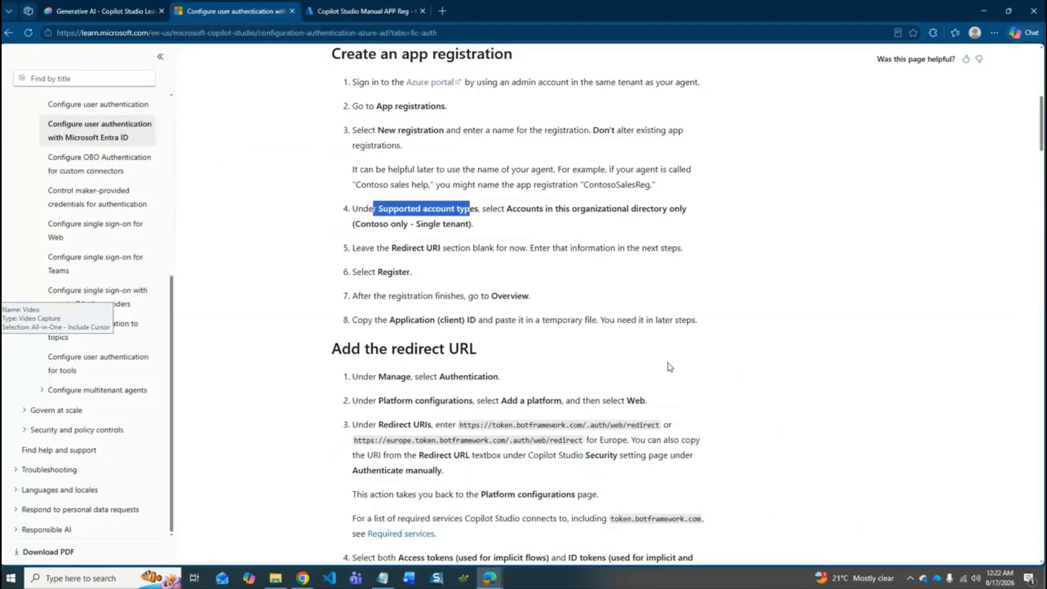
pyautogui.scroll(-2, 669, 365)
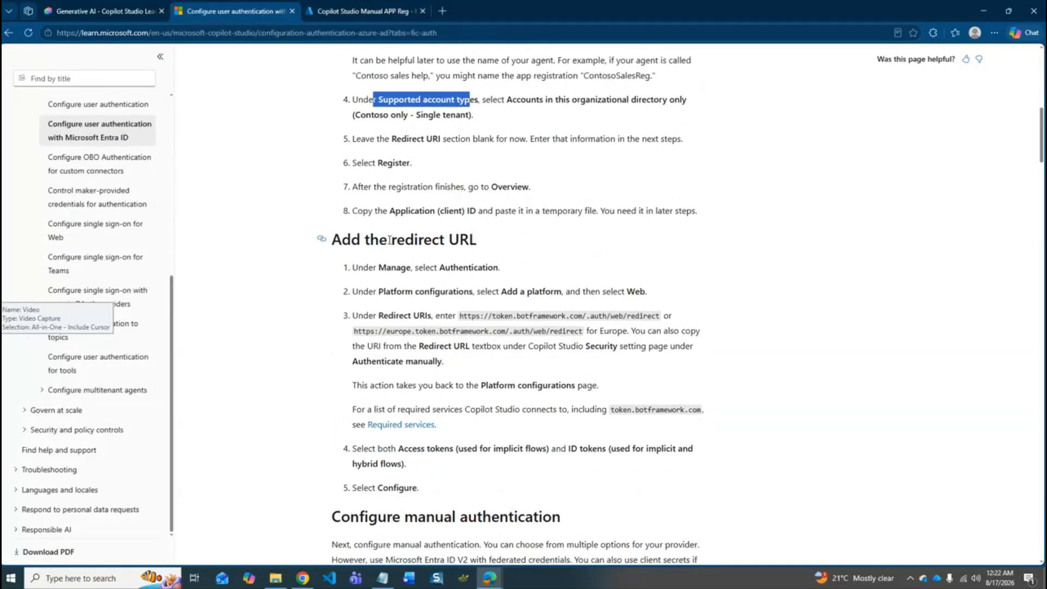
pyautogui.moveTo(390, 240); pyautogui.dragTo(517, 243)
pyautogui.click(676, 255)
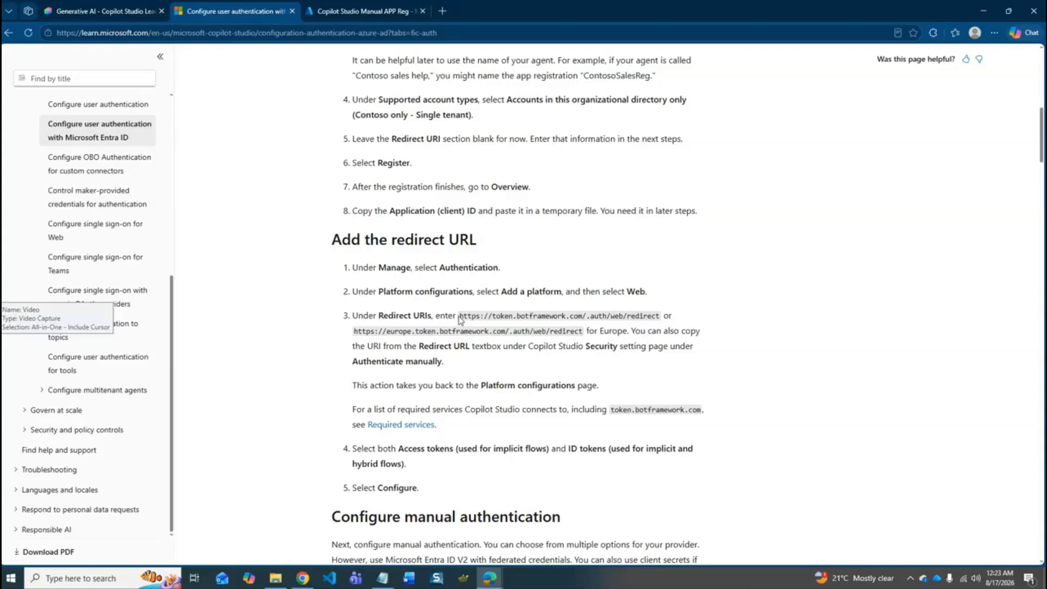
pyautogui.moveTo(460, 315); pyautogui.dragTo(661, 315)
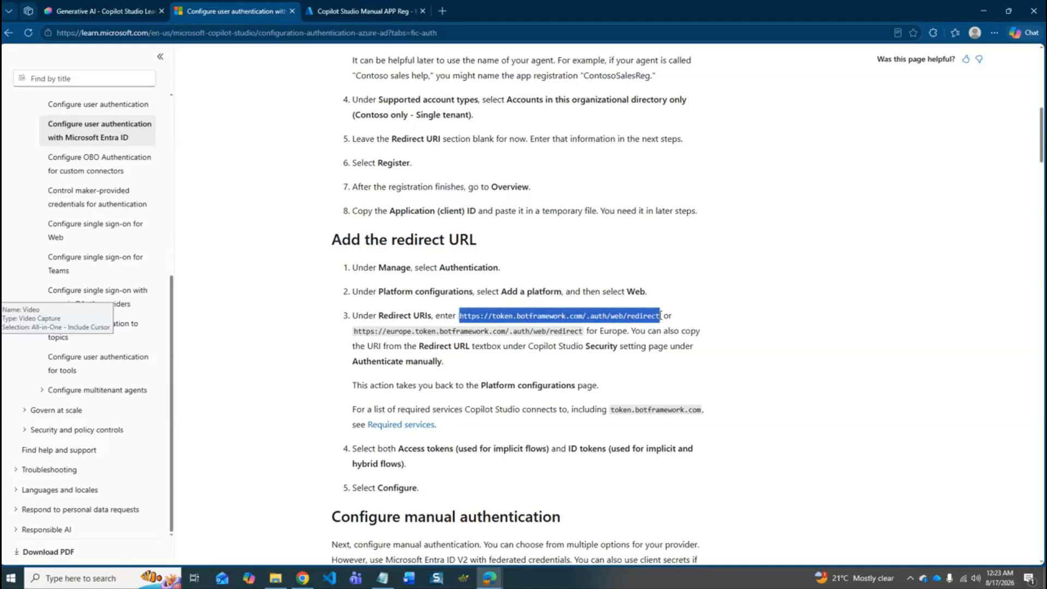
pyautogui.rightClick(627, 315)
pyautogui.click(658, 327)
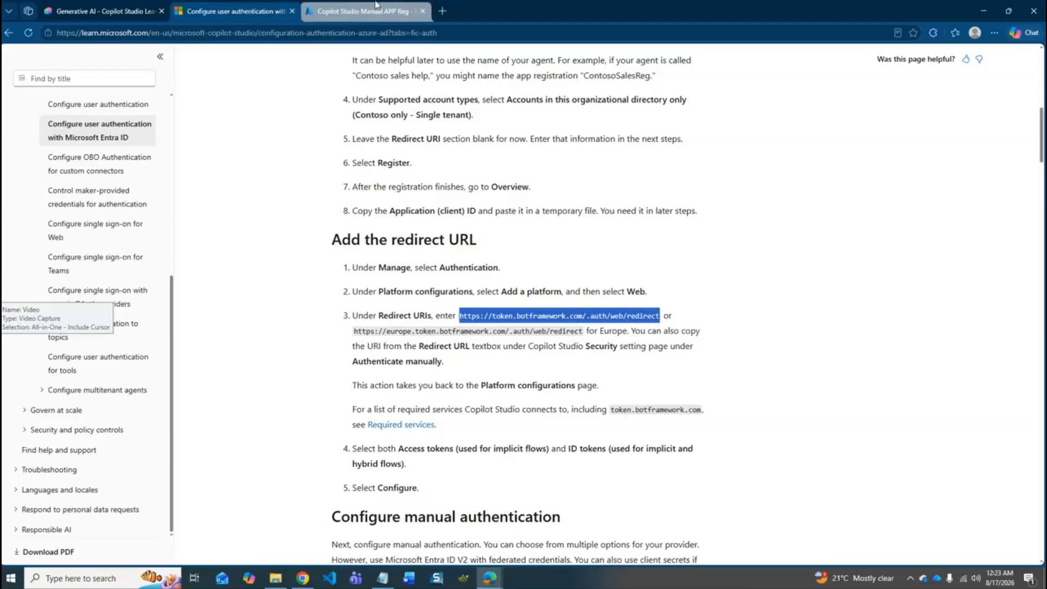
pyautogui.click(375, 6)
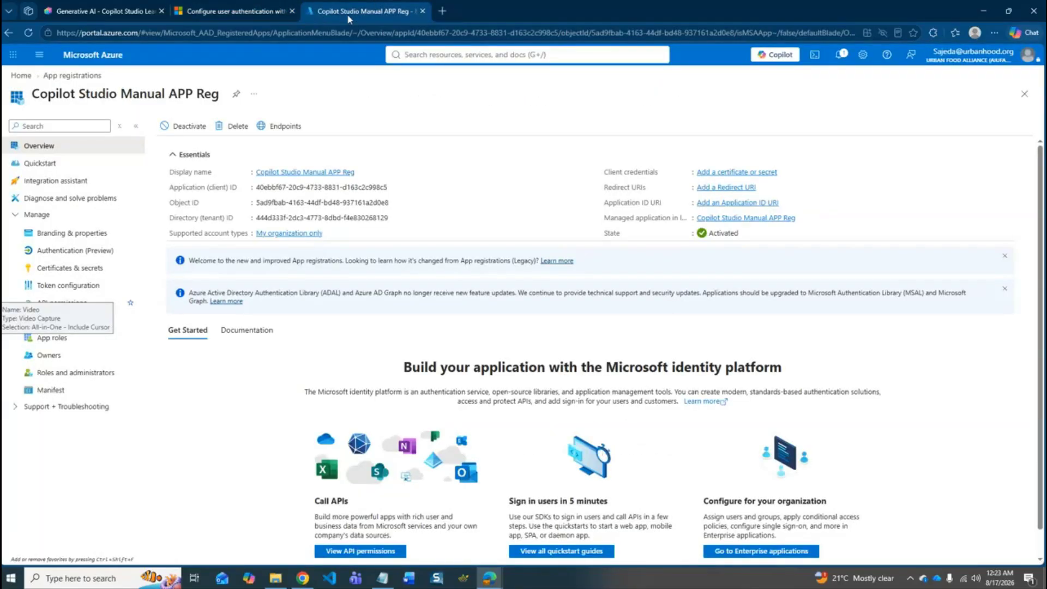
pyautogui.click(69, 252)
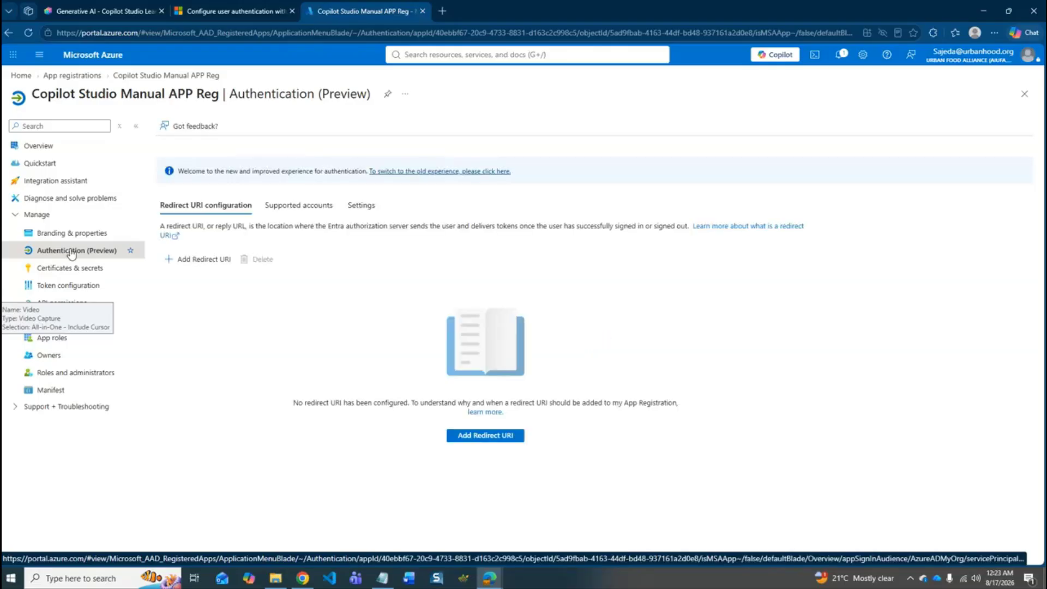
pyautogui.click(200, 264)
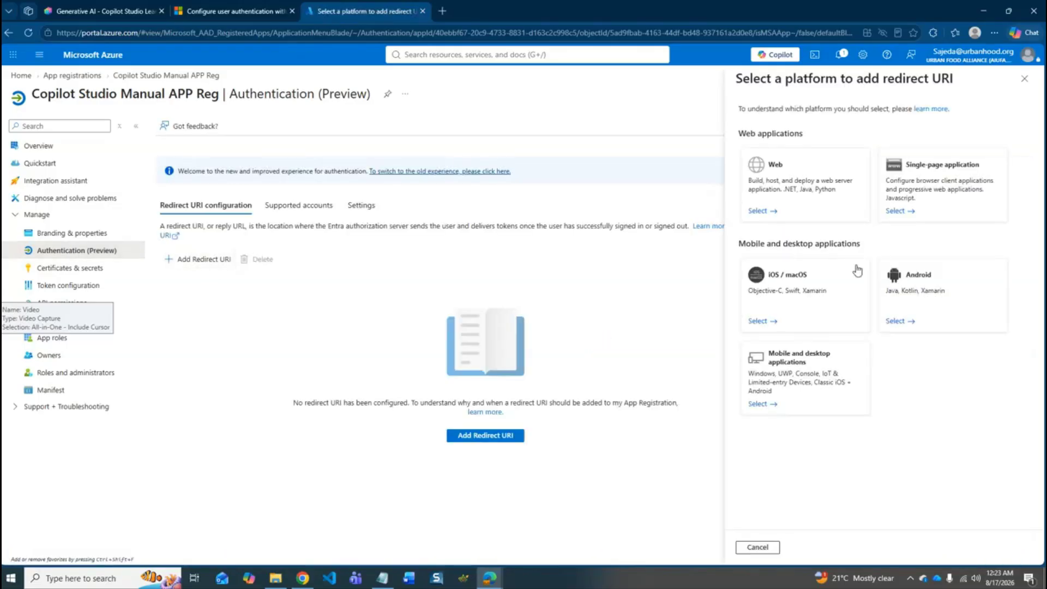
pyautogui.click(830, 191)
pyautogui.click(800, 166)
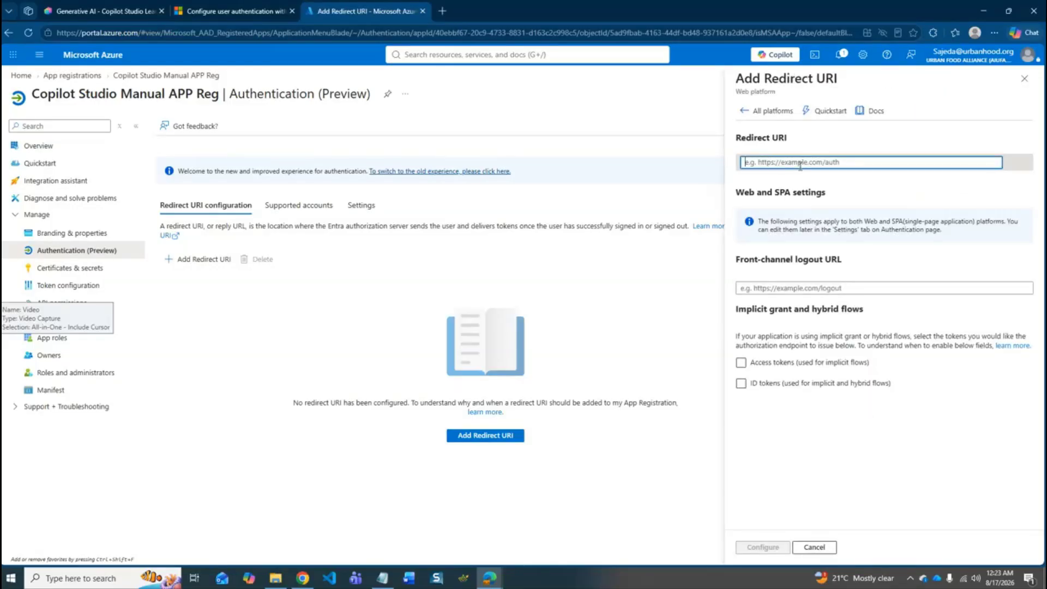
pyautogui.hotkey('ctrl', 'v')
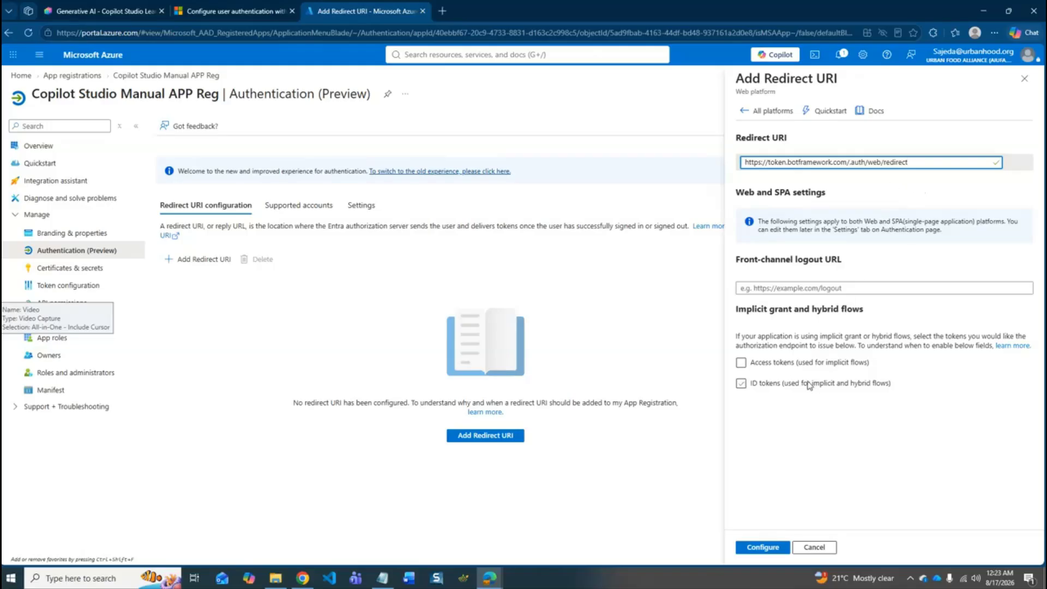
pyautogui.click(741, 363)
pyautogui.click(743, 386)
pyautogui.click(767, 548)
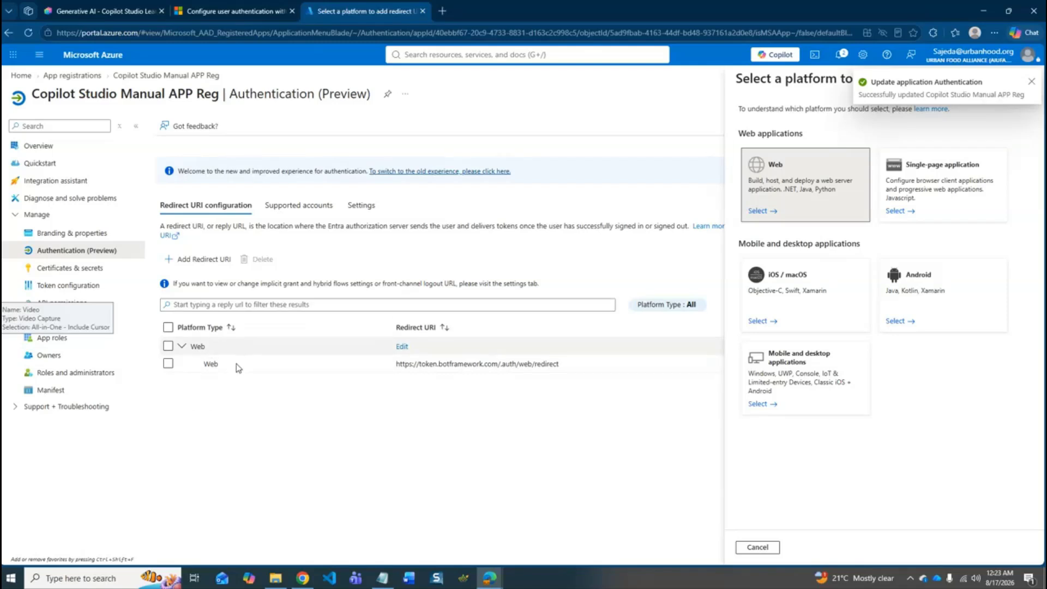
pyautogui.click(248, 12)
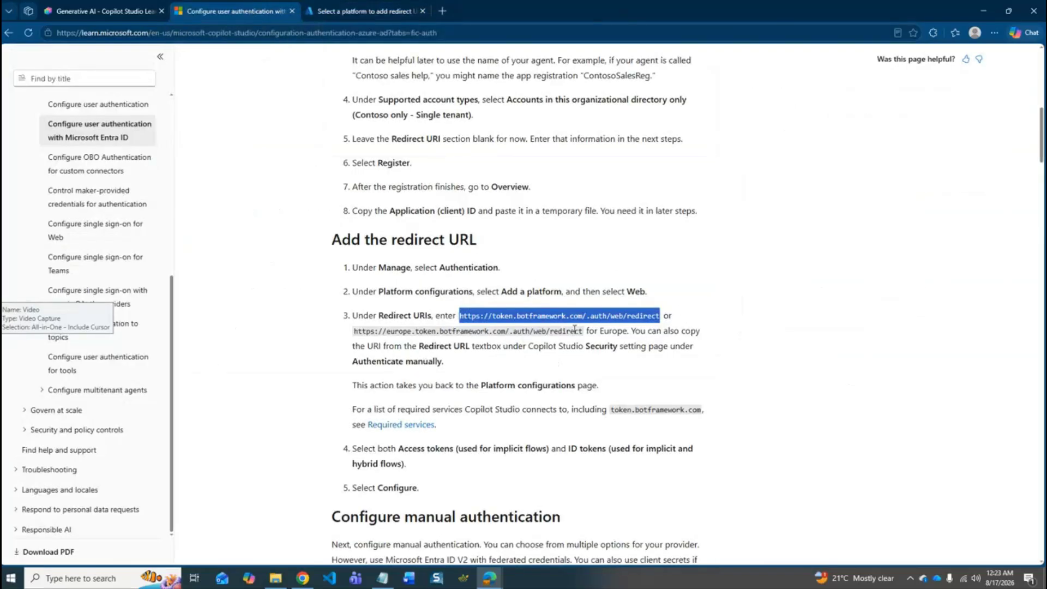
pyautogui.click(759, 310)
pyautogui.moveTo(585, 331); pyautogui.dragTo(353, 331)
pyautogui.rightClick(437, 334)
pyautogui.click(458, 343)
pyautogui.click(360, 11)
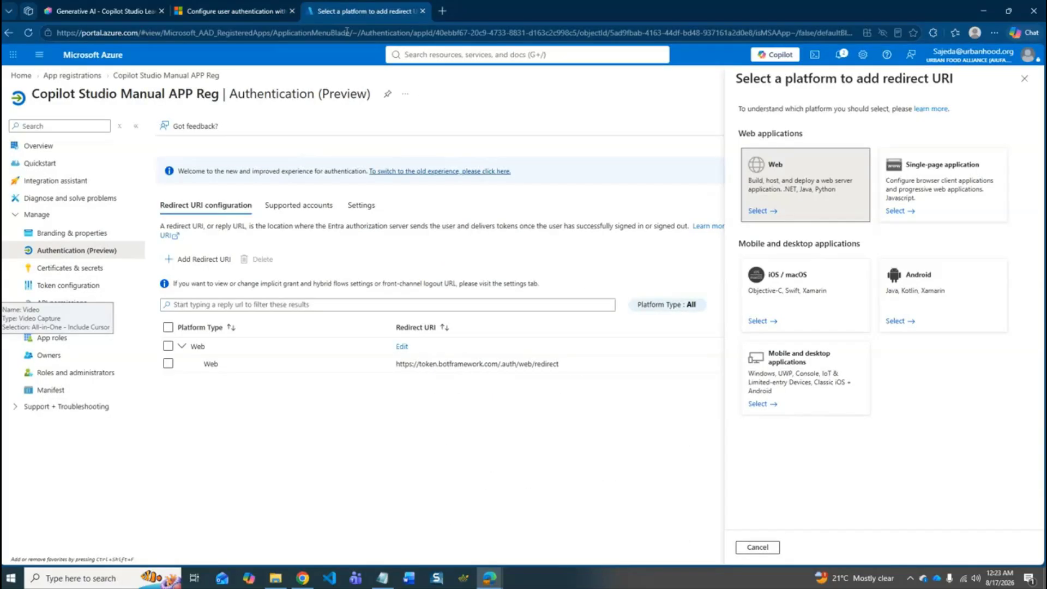
pyautogui.click(803, 181)
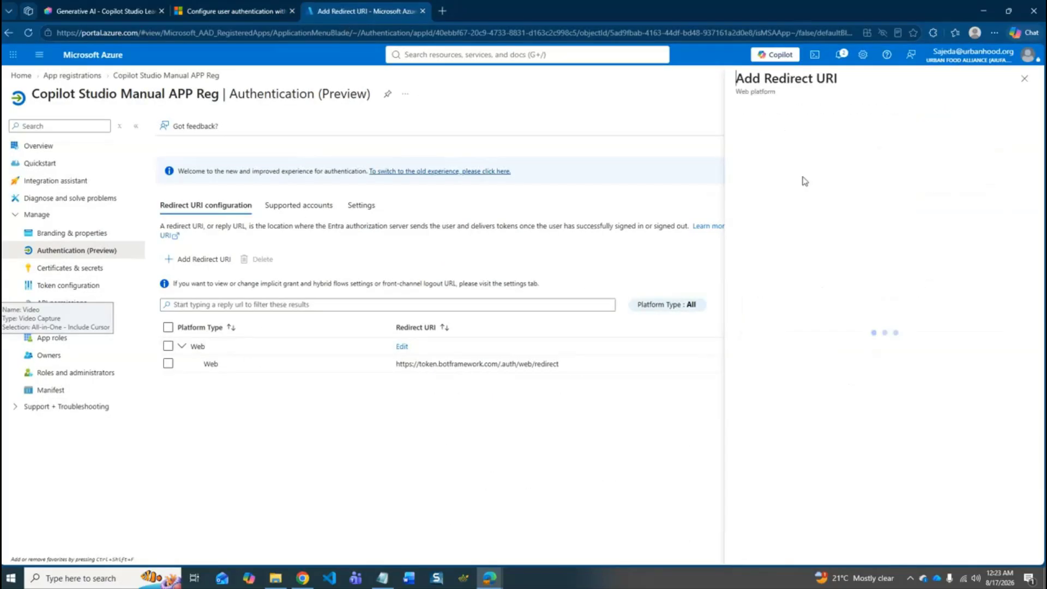
pyautogui.click(801, 168)
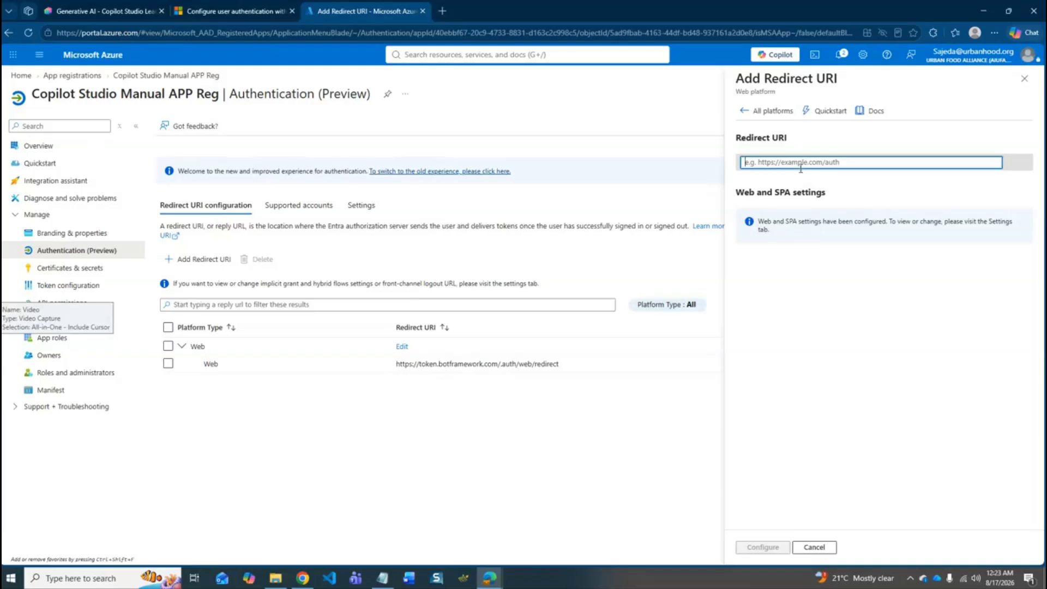
pyautogui.hotkey('ctrl', 'v')
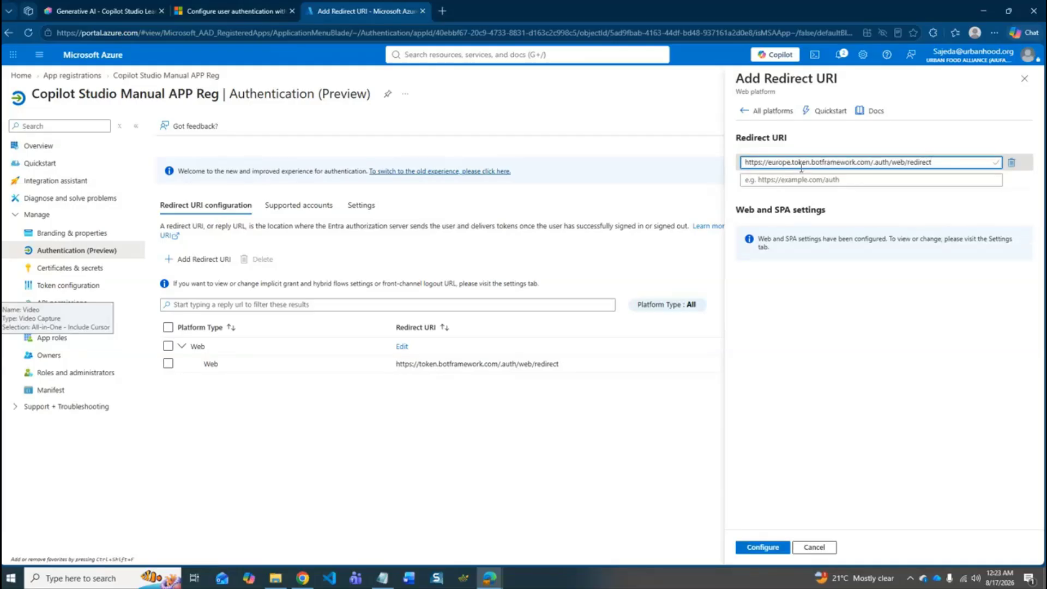
pyautogui.click(760, 550)
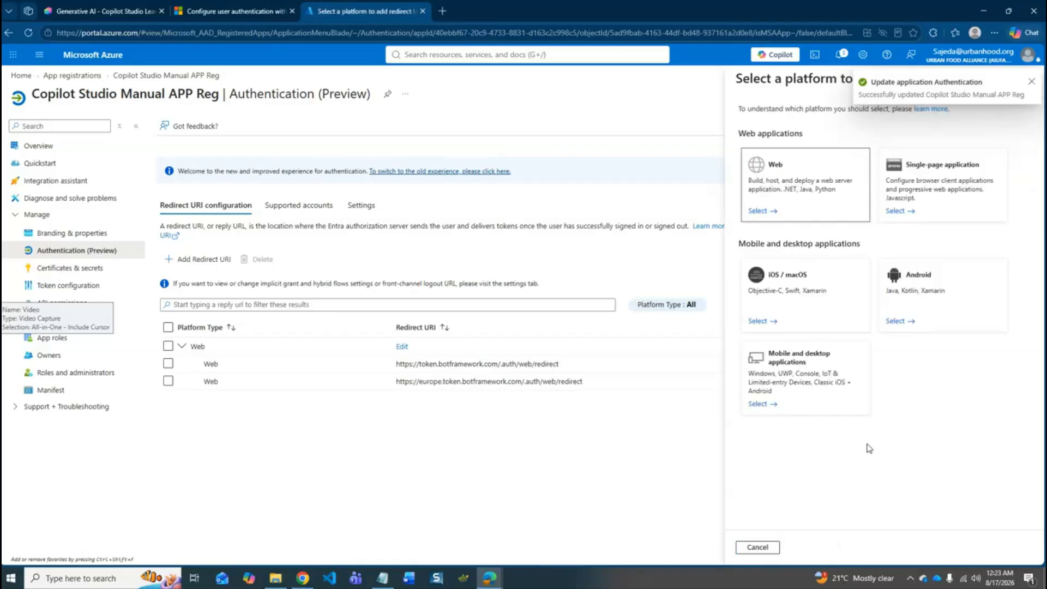
pyautogui.click(1035, 86)
pyautogui.click(1025, 79)
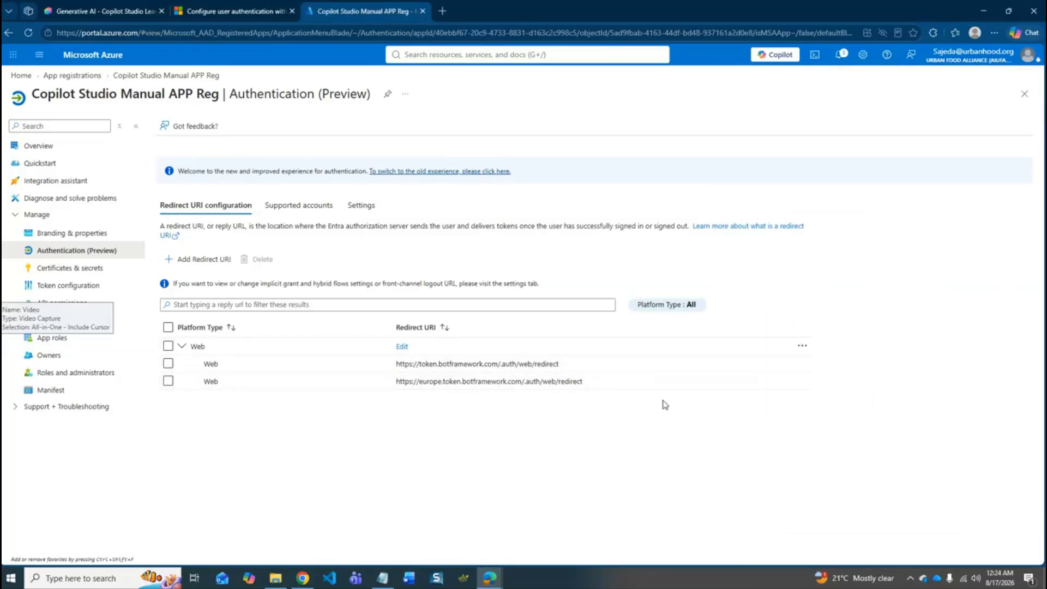
# - Review the Microsoft Learn article's instructions for manual authentication with federated credentials and for configuring API permissions
pyautogui.click(235, 6)
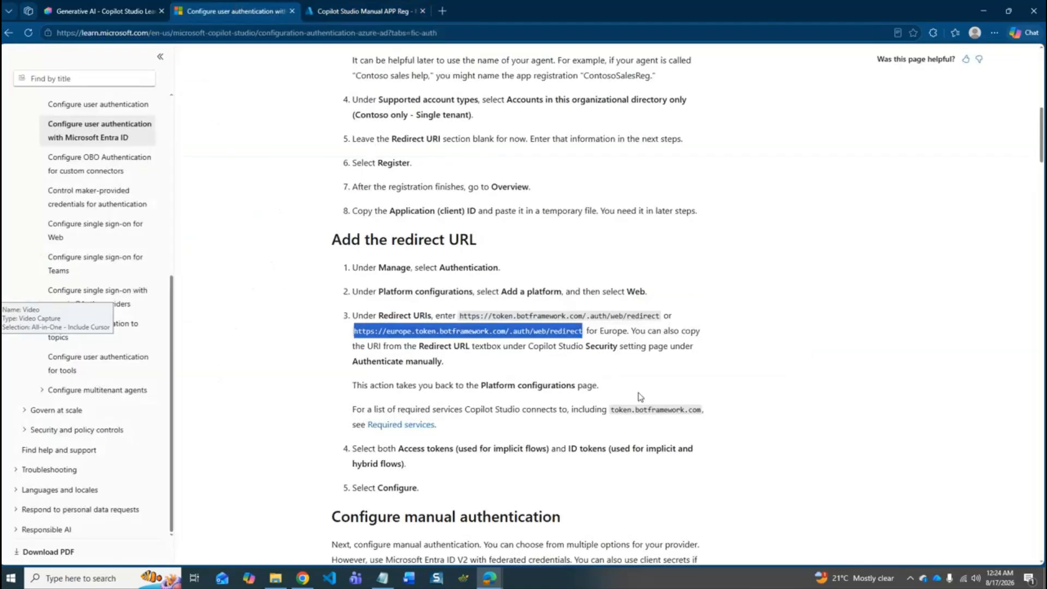
pyautogui.scroll(-4, 640, 397)
pyautogui.scroll(-2, 640, 397)
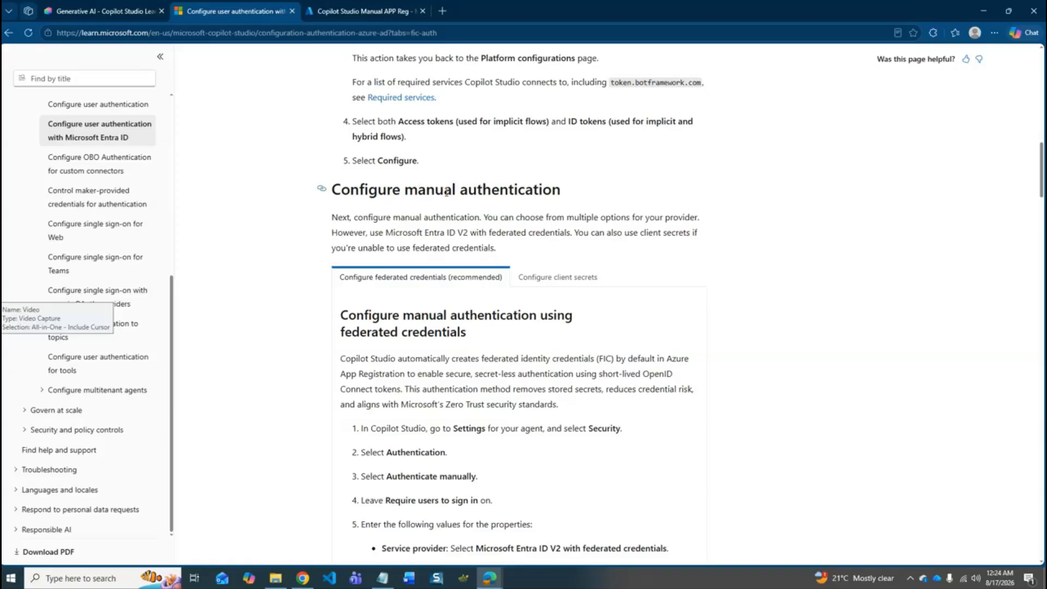
pyautogui.scroll(-4, 652, 327)
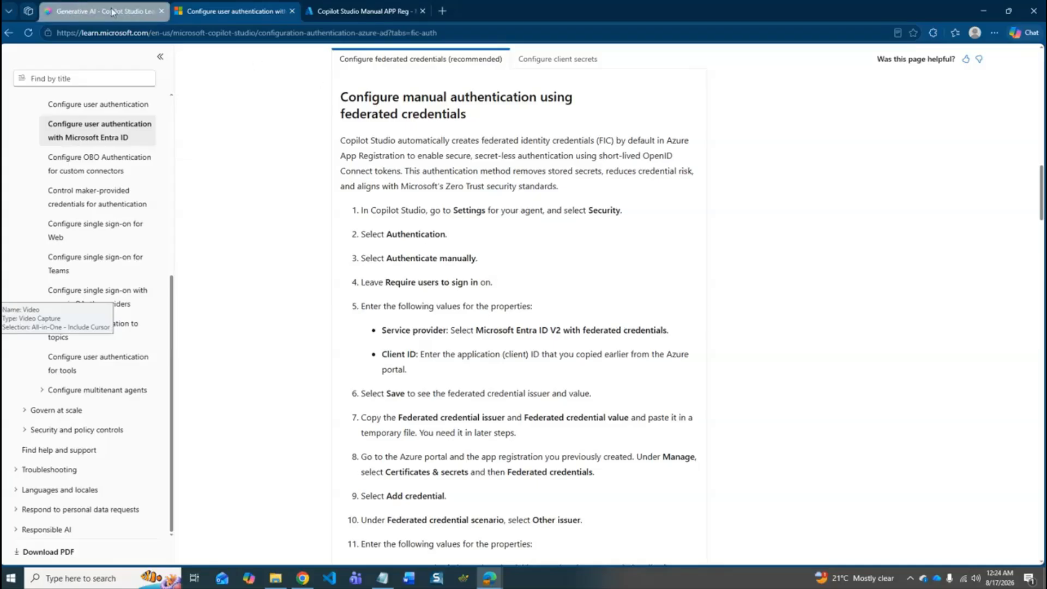
pyautogui.scroll(-2, 608, 269)
pyautogui.scroll(-7, 608, 270)
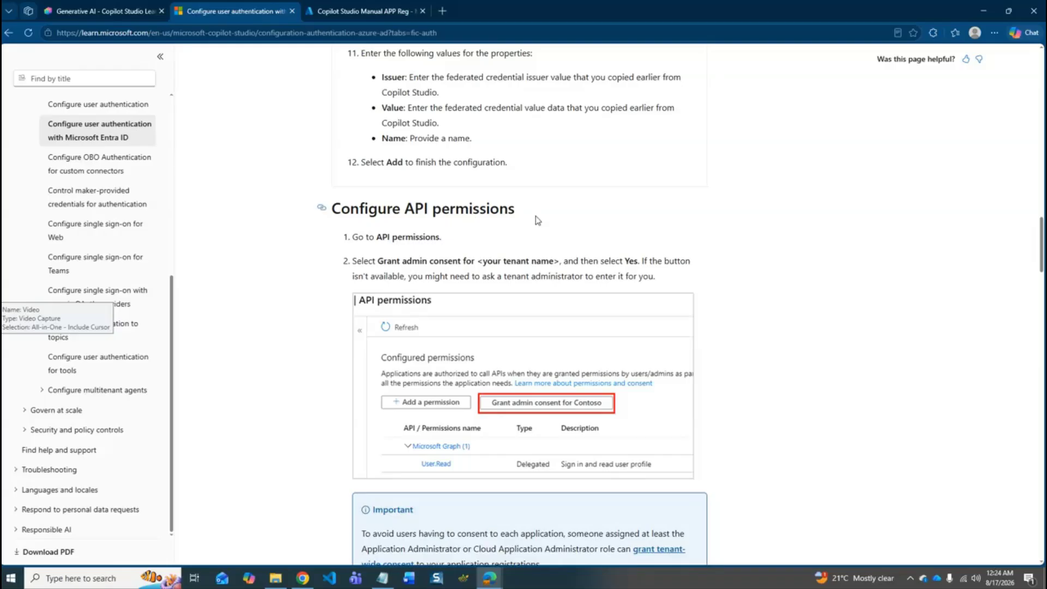
pyautogui.scroll(-2, 538, 220)
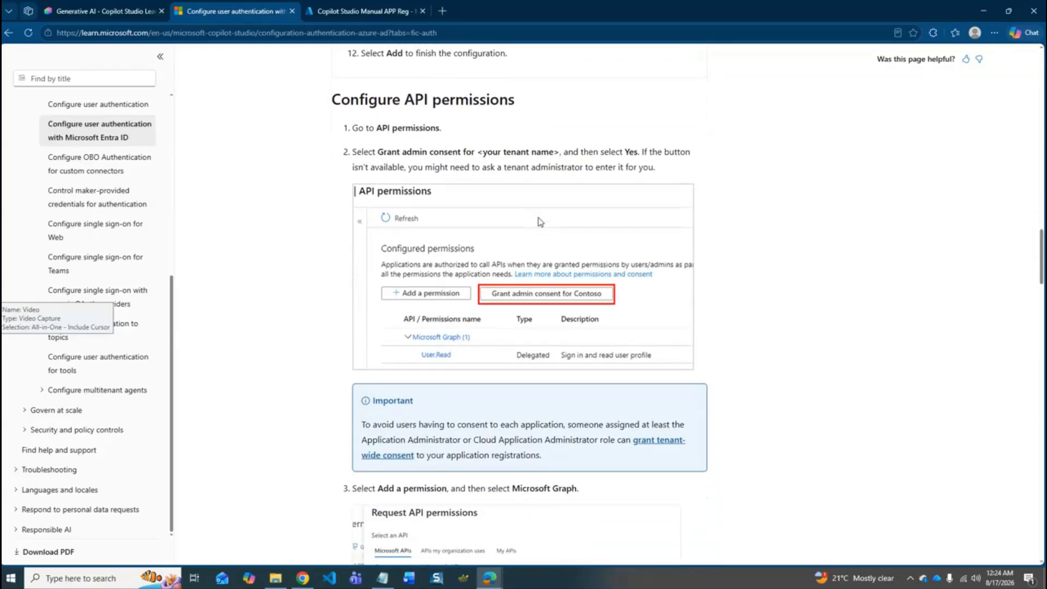
pyautogui.moveTo(374, 128); pyautogui.dragTo(446, 132)
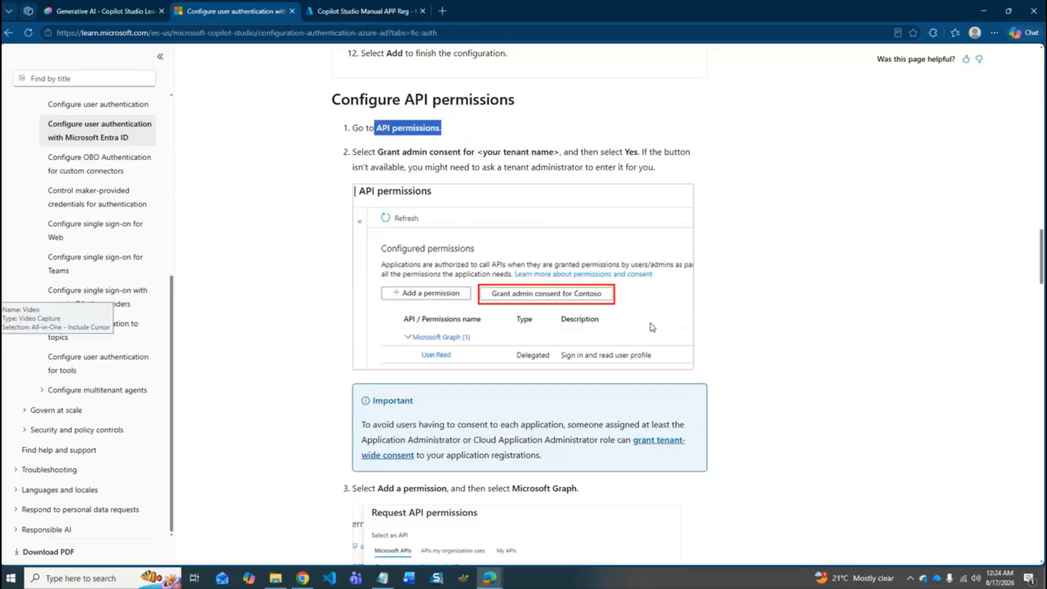
# - Add the Microsoft Graph delegated permissions openid and profile to the Azure app registration and grant admin consent for Urban Food Alliance
pyautogui.click(375, 4)
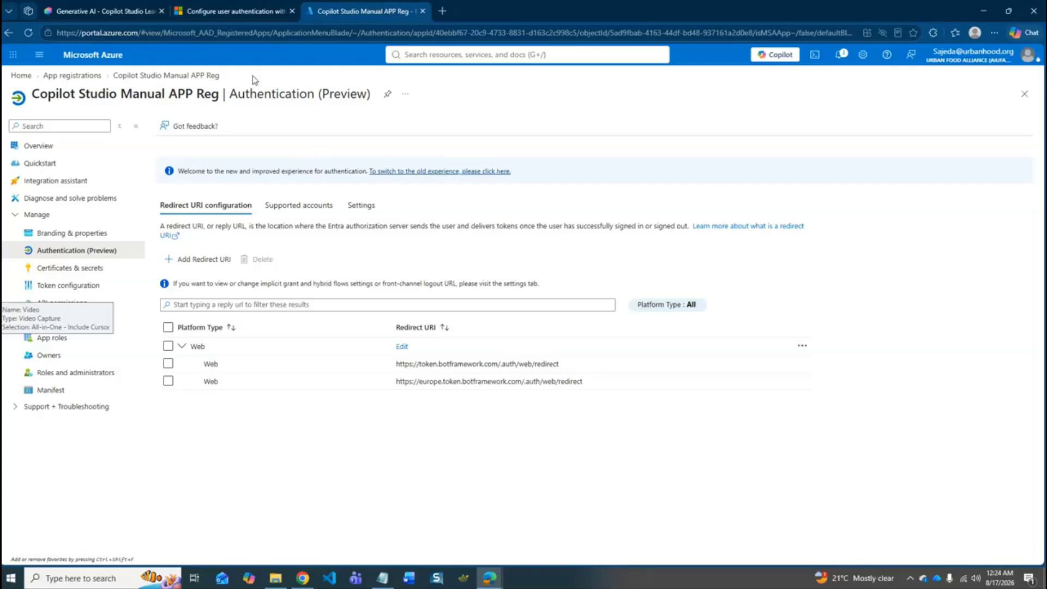
pyautogui.click(65, 304)
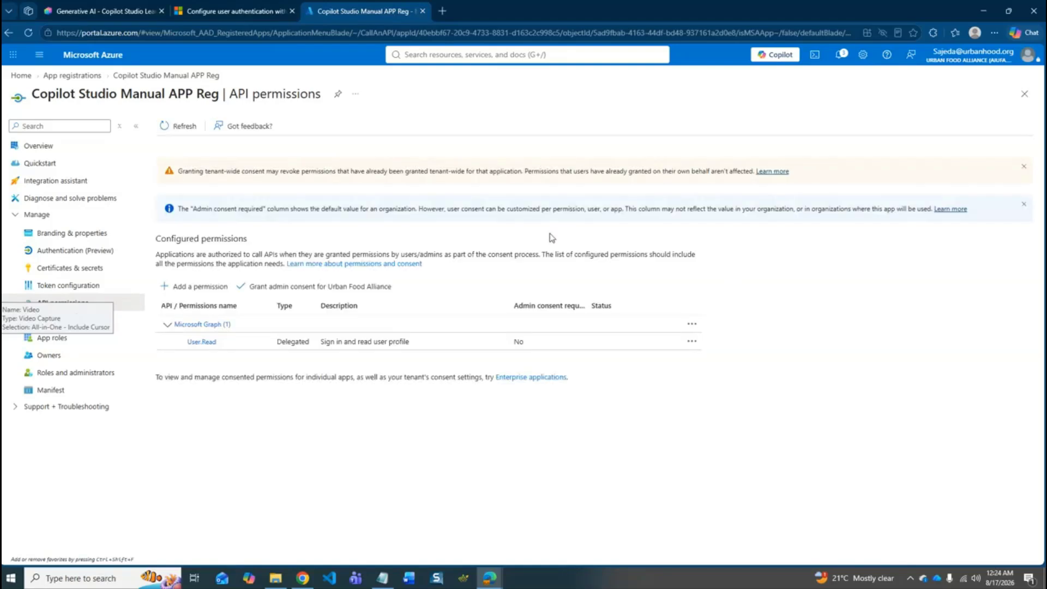
pyautogui.click(204, 289)
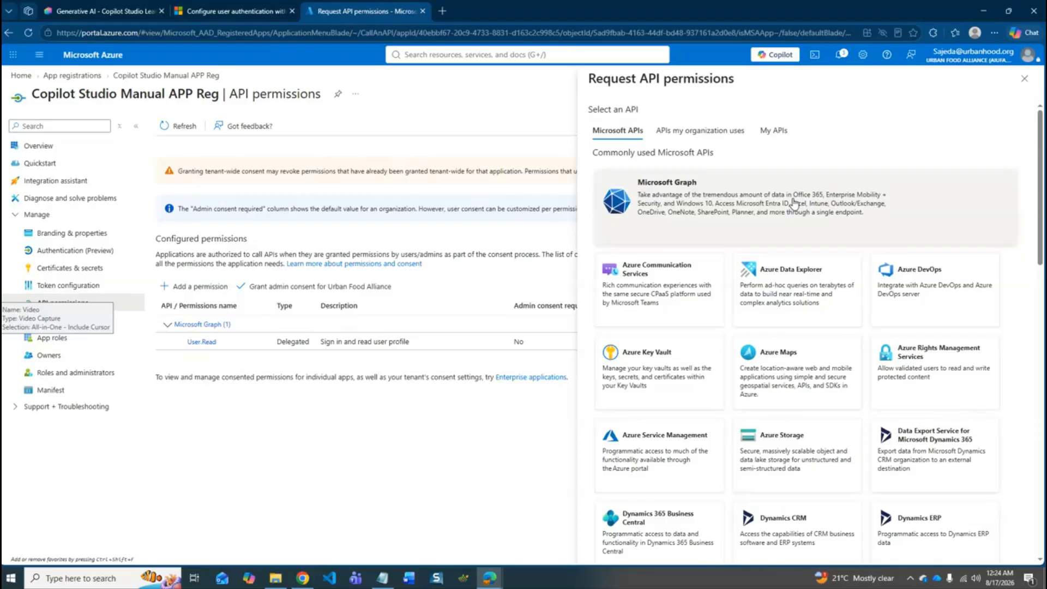
pyautogui.click(693, 200)
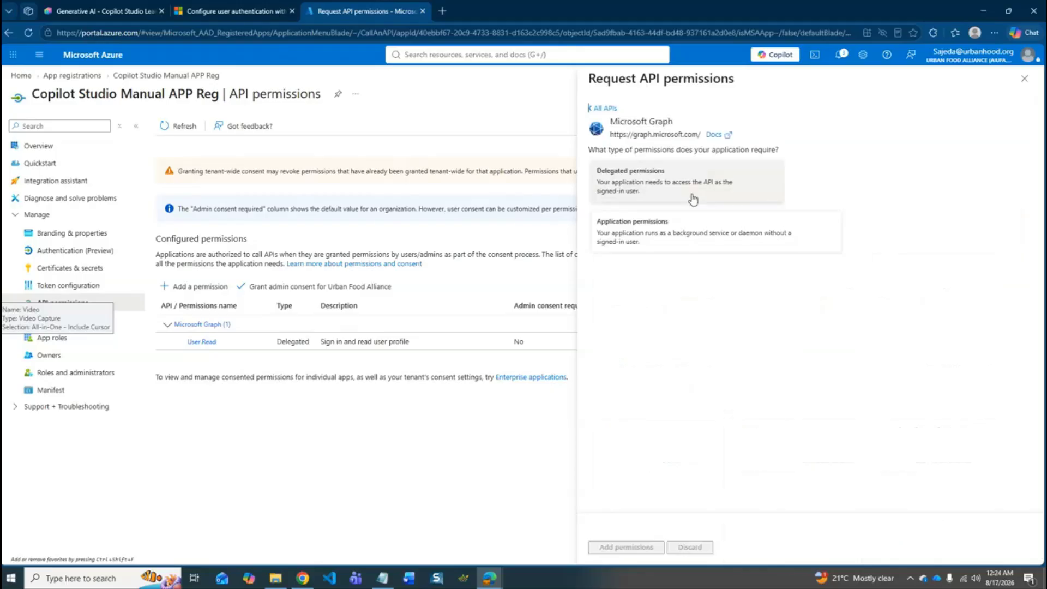
pyautogui.click(691, 182)
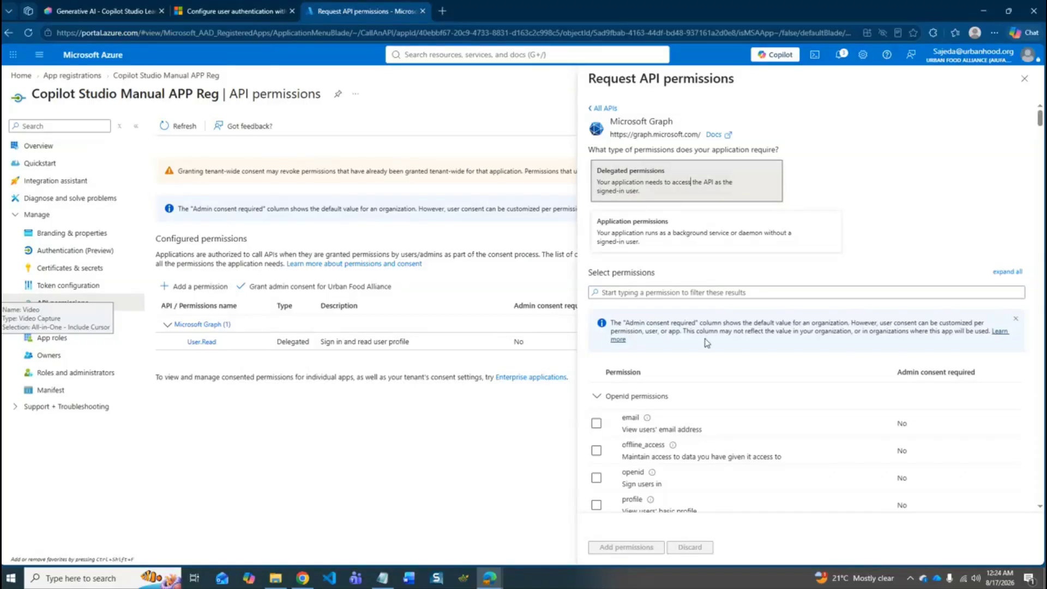
pyautogui.scroll(-1, 706, 338)
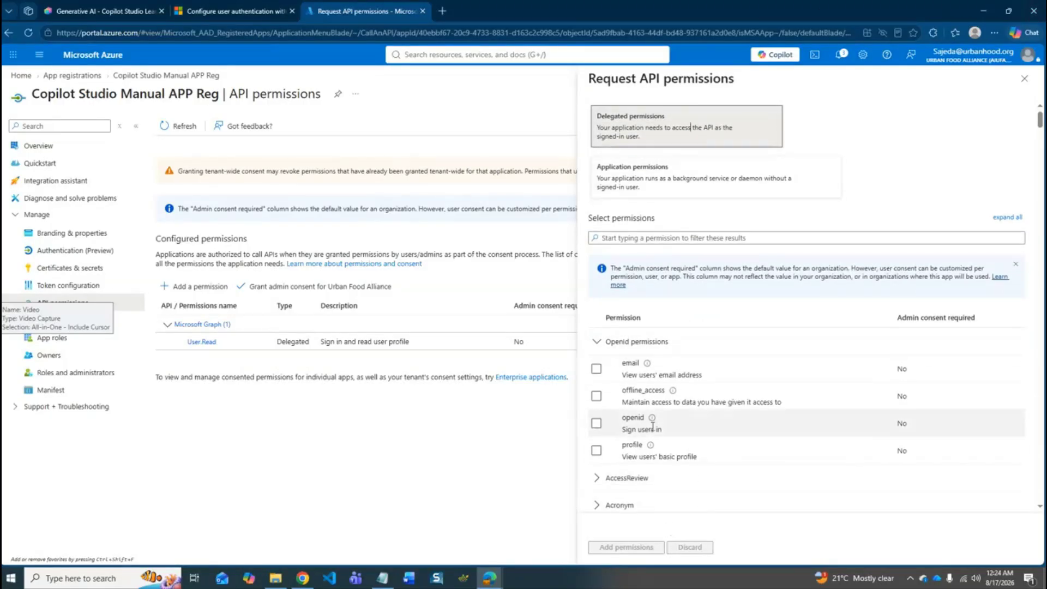
pyautogui.click(597, 425)
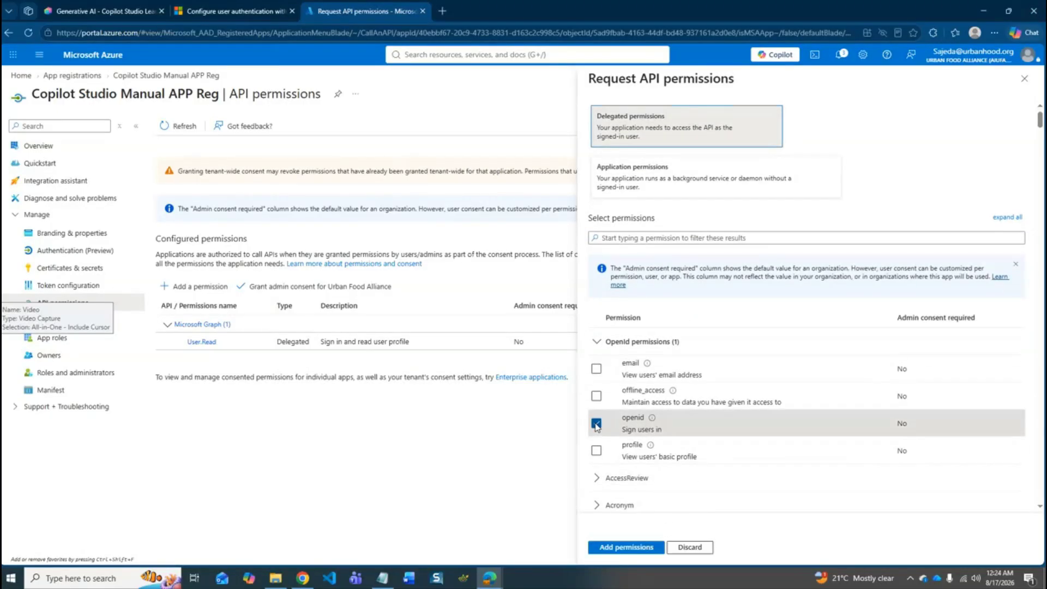
pyautogui.click(598, 452)
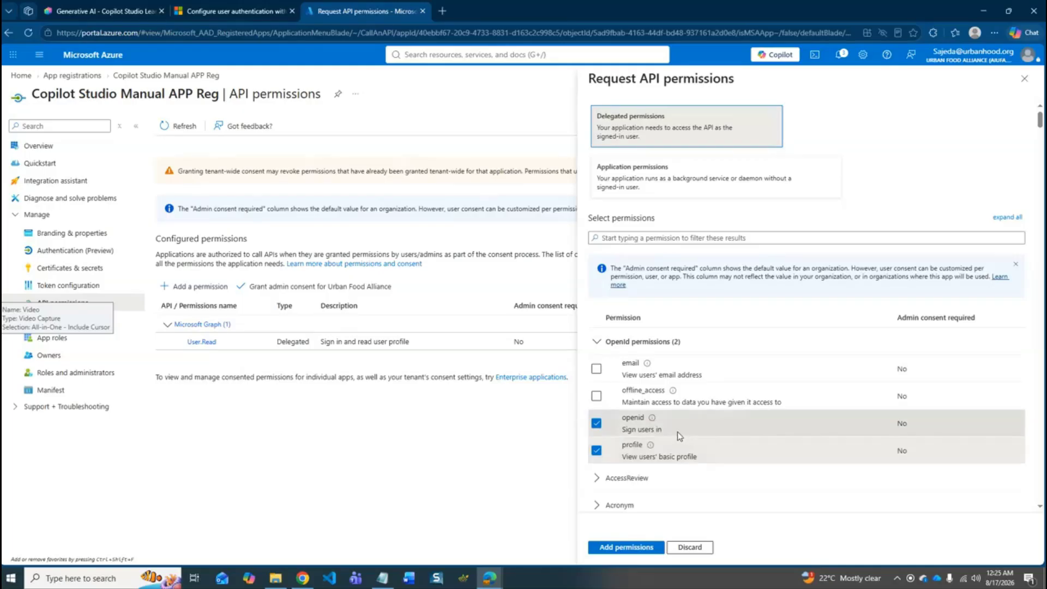
pyautogui.scroll(-1, 662, 489)
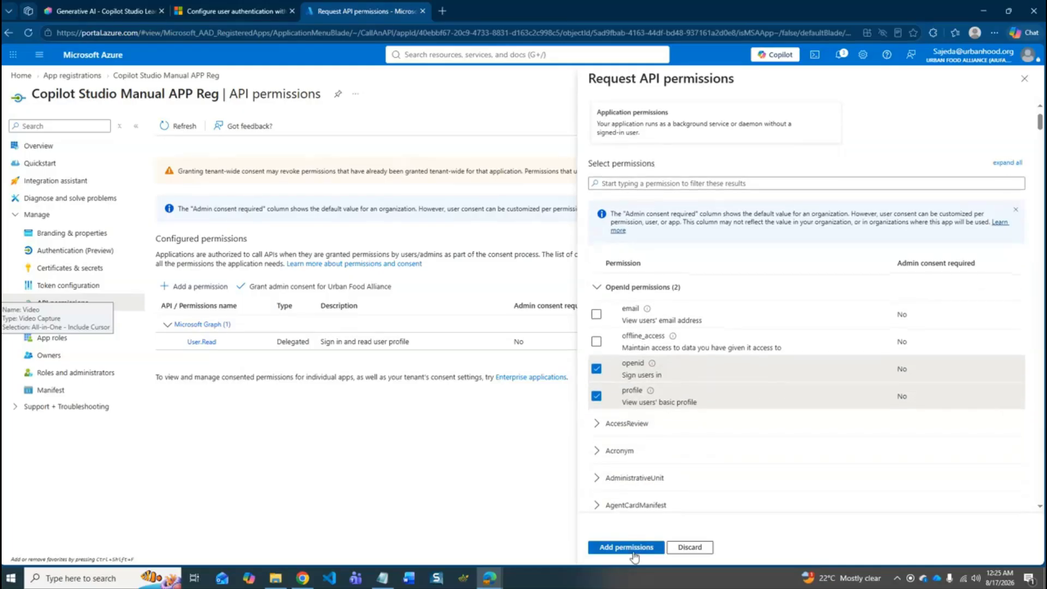
pyautogui.click(633, 550)
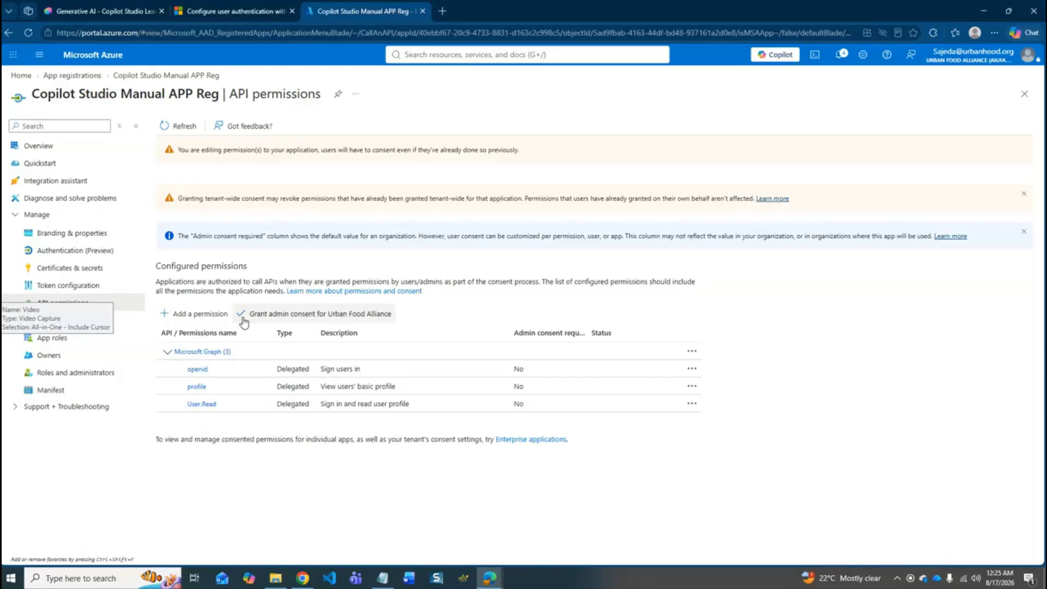
pyautogui.click(304, 321)
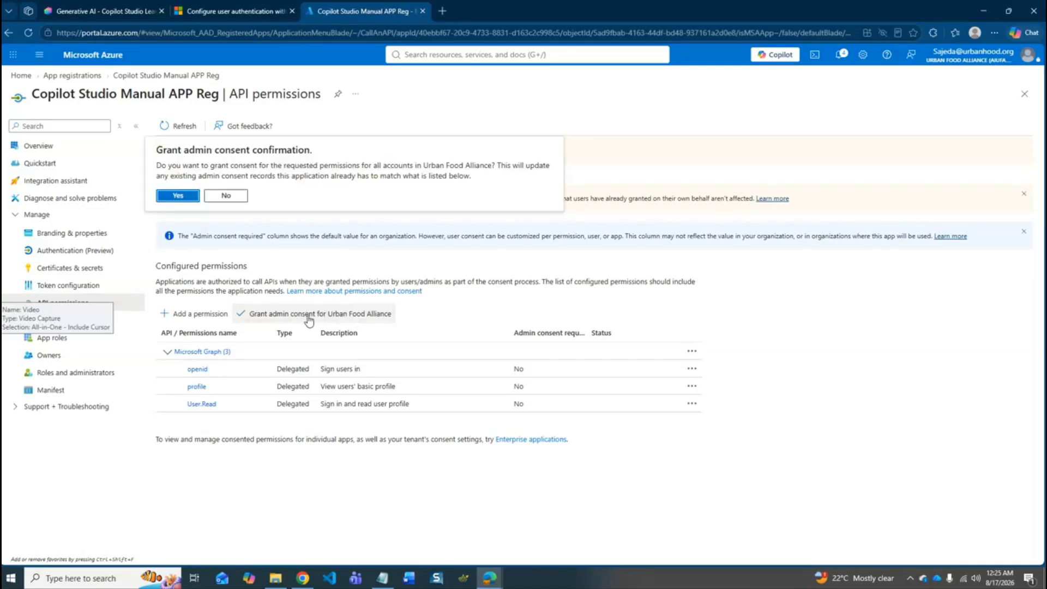
pyautogui.click(177, 198)
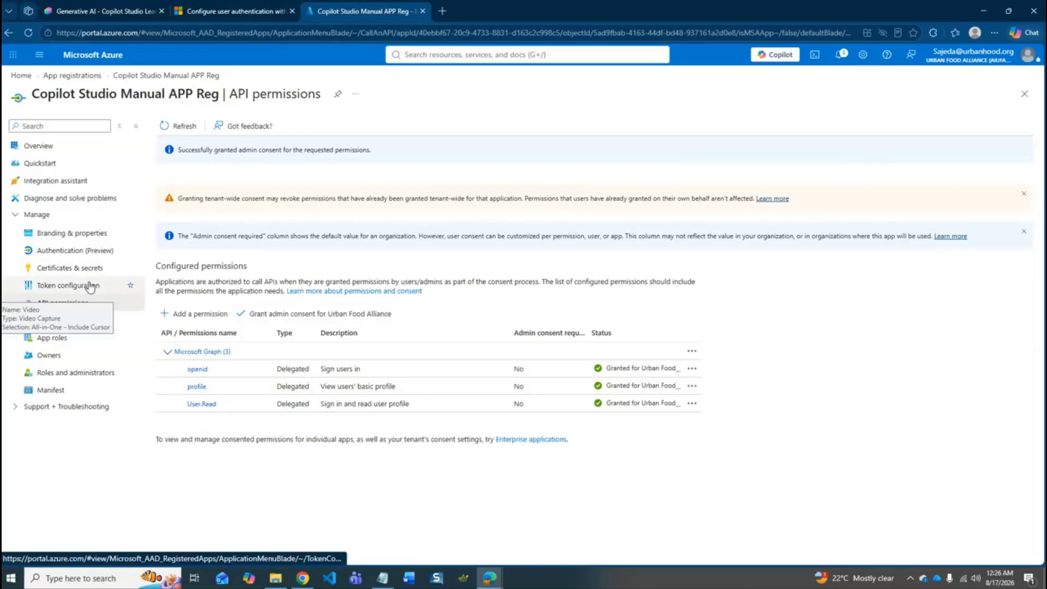
# - Start adding a scope under Expose an API and save the proposed Application ID URI
pyautogui.click(47, 321)
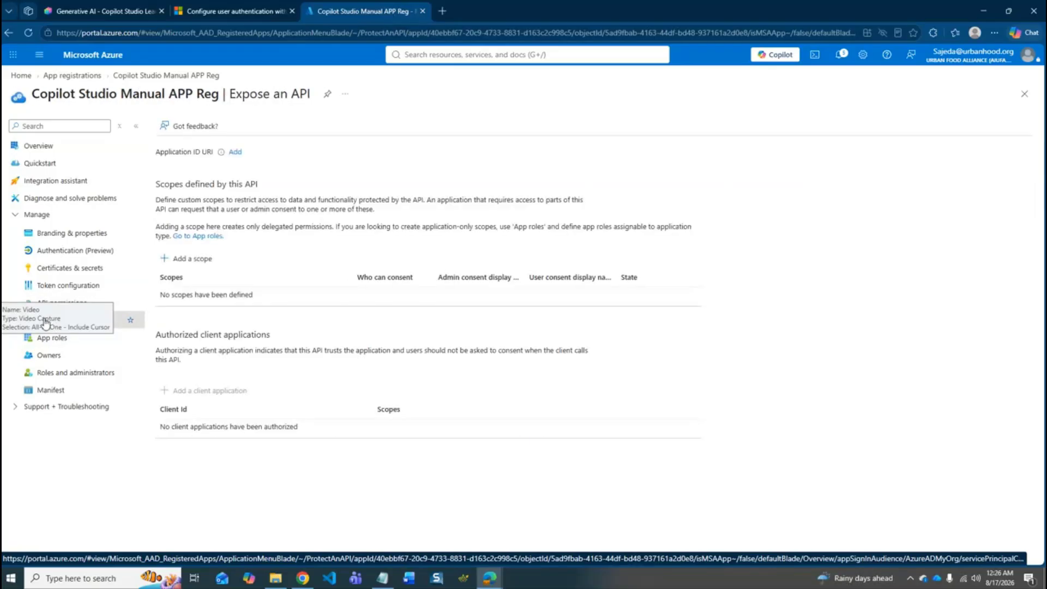
pyautogui.click(187, 260)
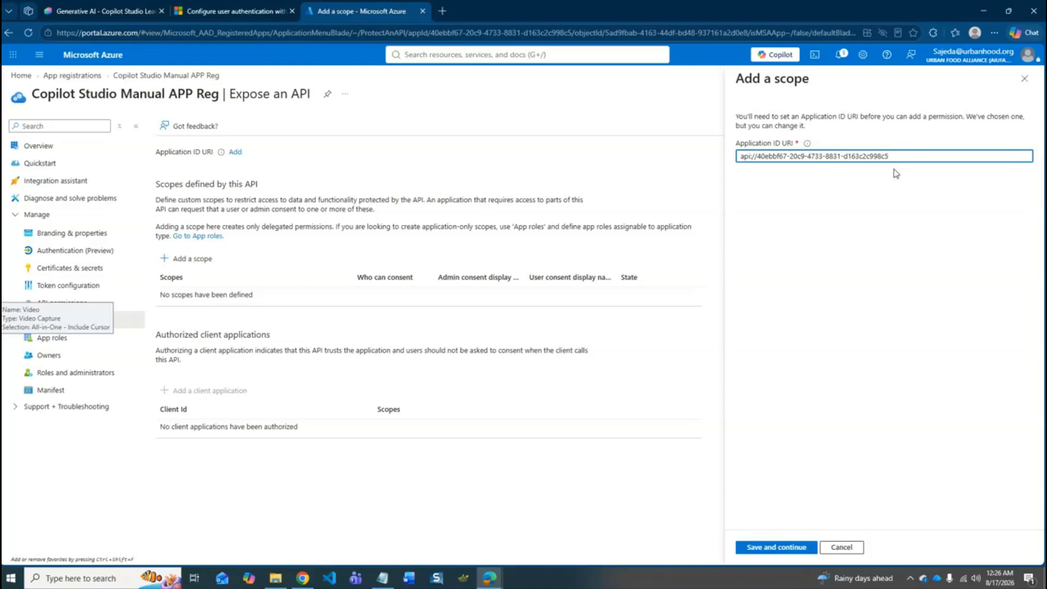
pyautogui.click(779, 547)
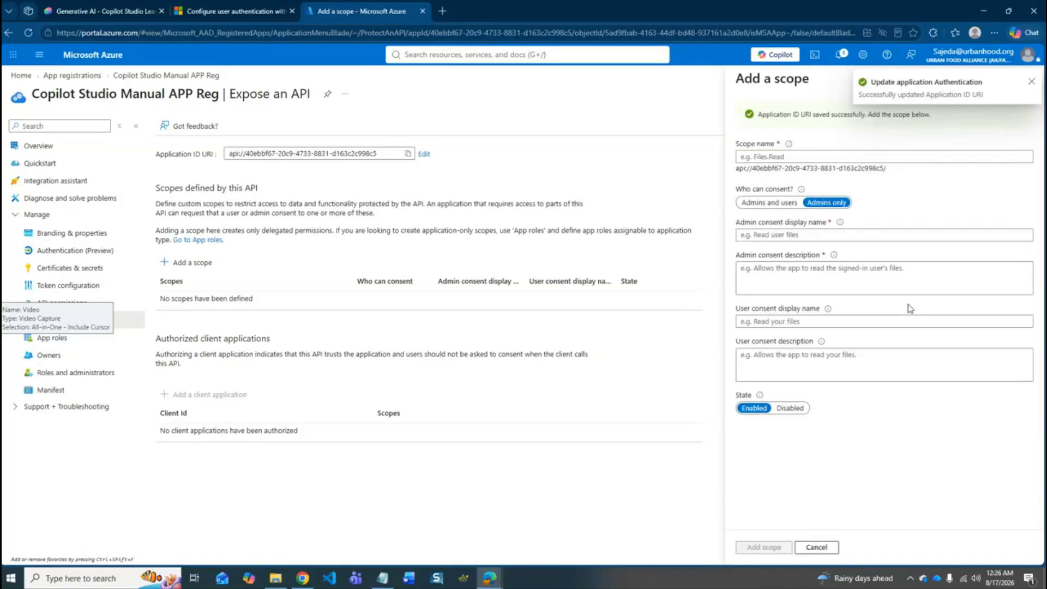
# - Consult the Microsoft Learn scope properties table, and in Azure set the scope name to Users and the admin consent display name to Users info
pyautogui.click(237, 7)
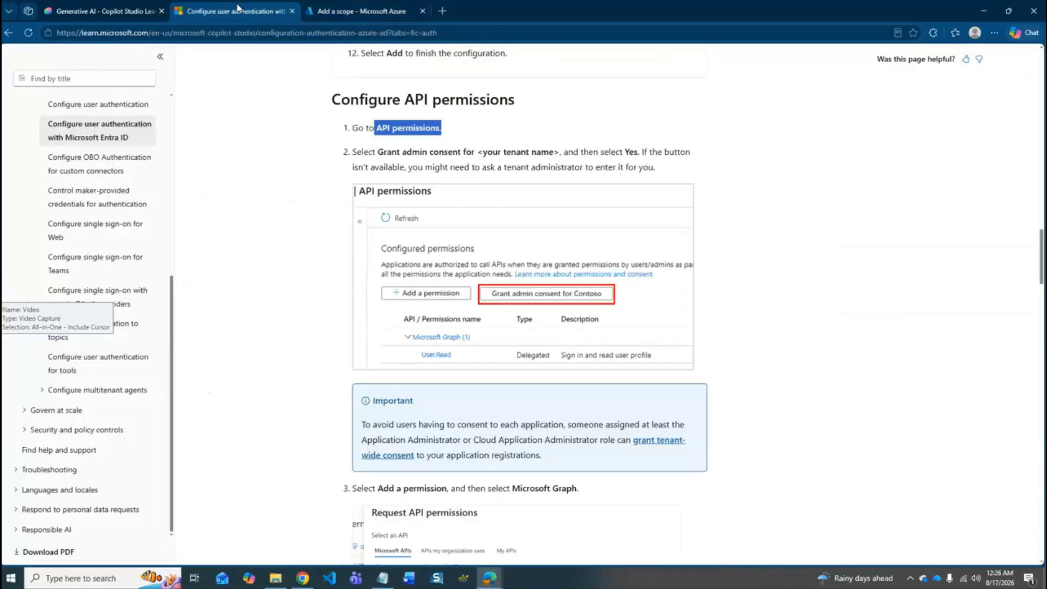
pyautogui.scroll(-10, 698, 361)
pyautogui.scroll(-10, 699, 361)
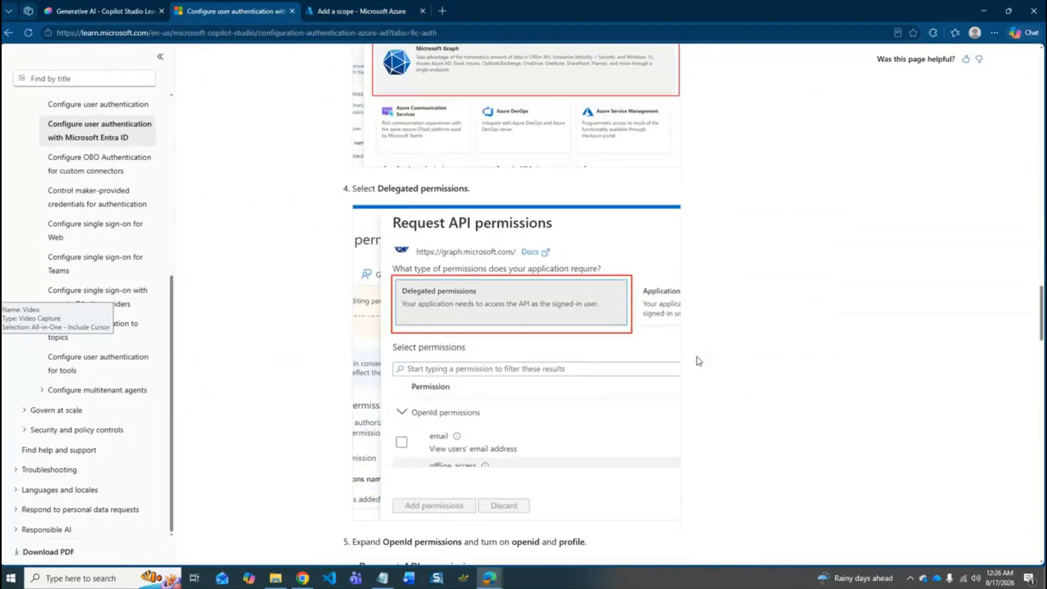
pyautogui.scroll(-10, 620, 316)
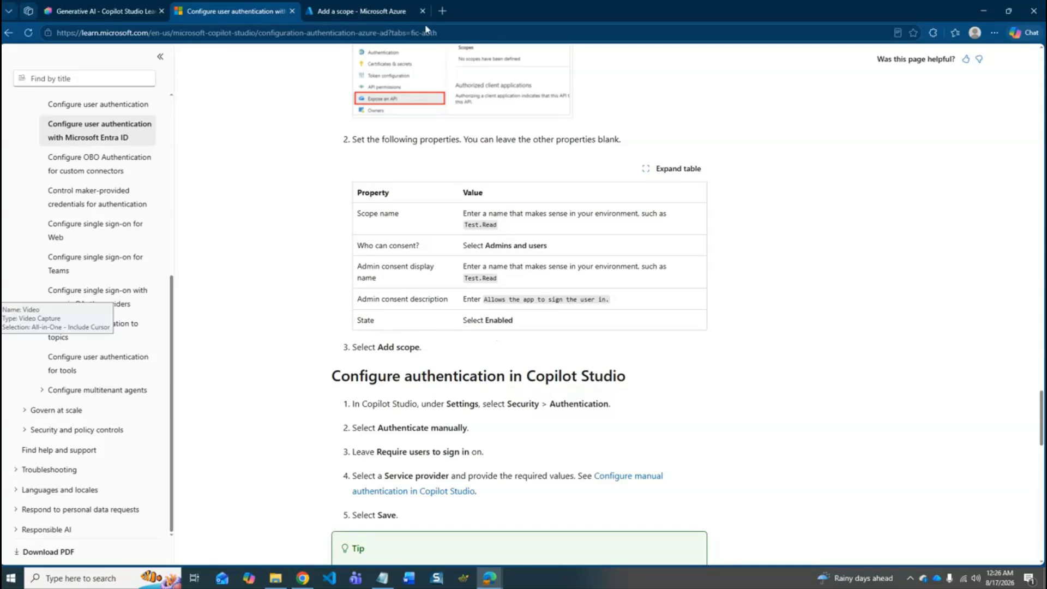
pyautogui.click(371, 11)
pyautogui.click(839, 155)
pyautogui.write('Users')
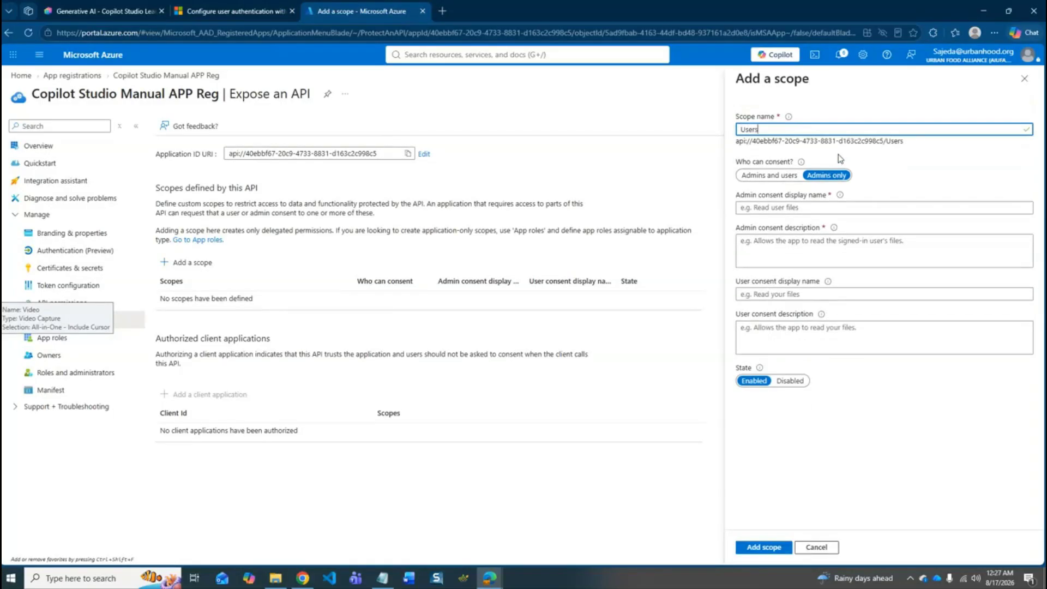
pyautogui.click(830, 207)
pyautogui.write('Us')
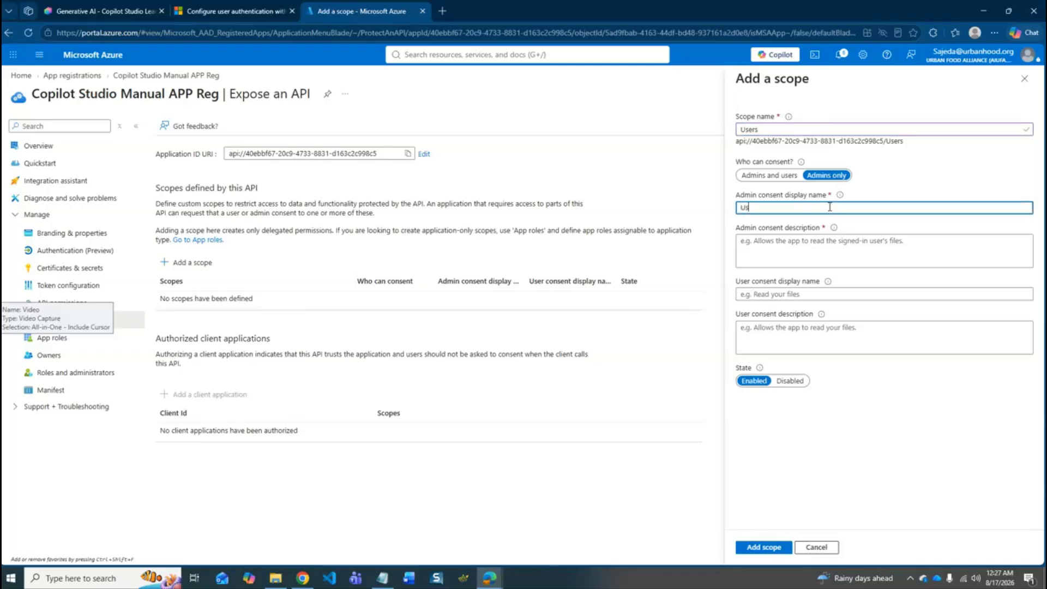
pyautogui.write('ers info')
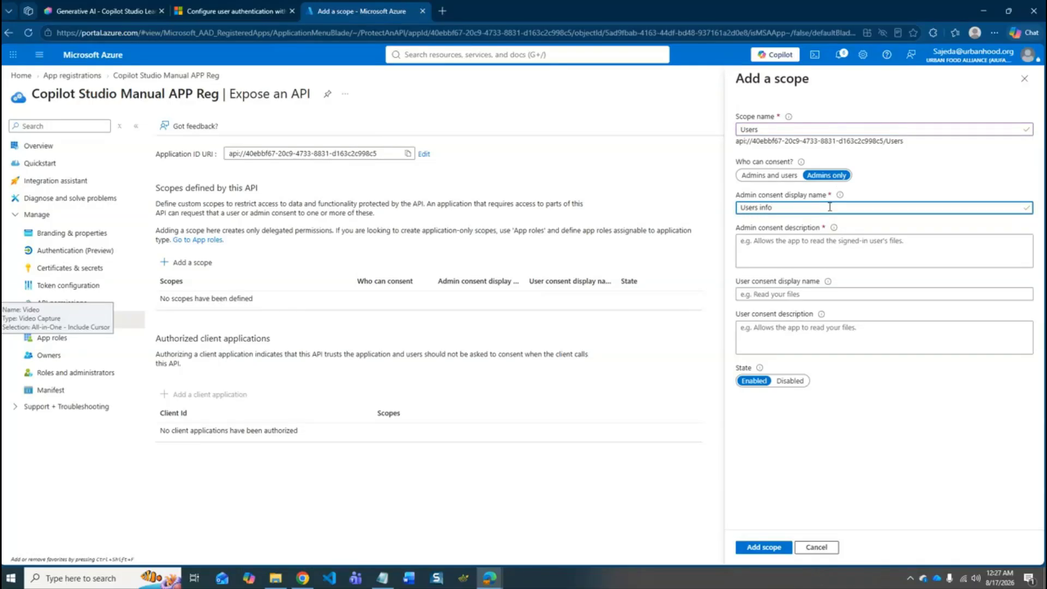
# - Copy "Allows the app to sign the user in." from the Microsoft Learn article into the admin consent description and add the scope
pyautogui.click(819, 241)
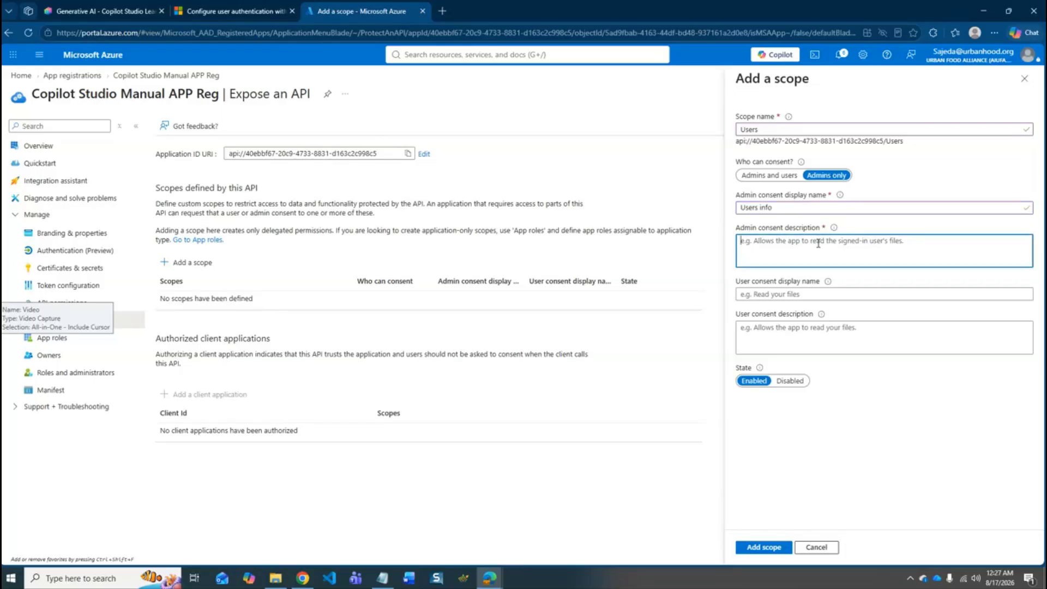
pyautogui.click(236, 11)
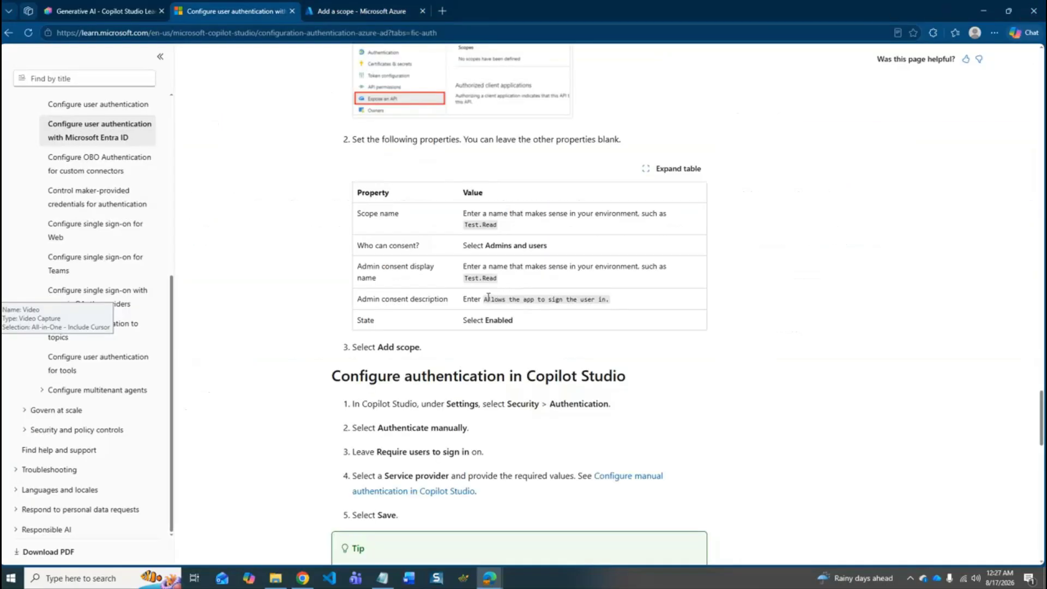
pyautogui.moveTo(485, 297); pyautogui.dragTo(611, 307)
pyautogui.hotkey('ctrl', 'c')
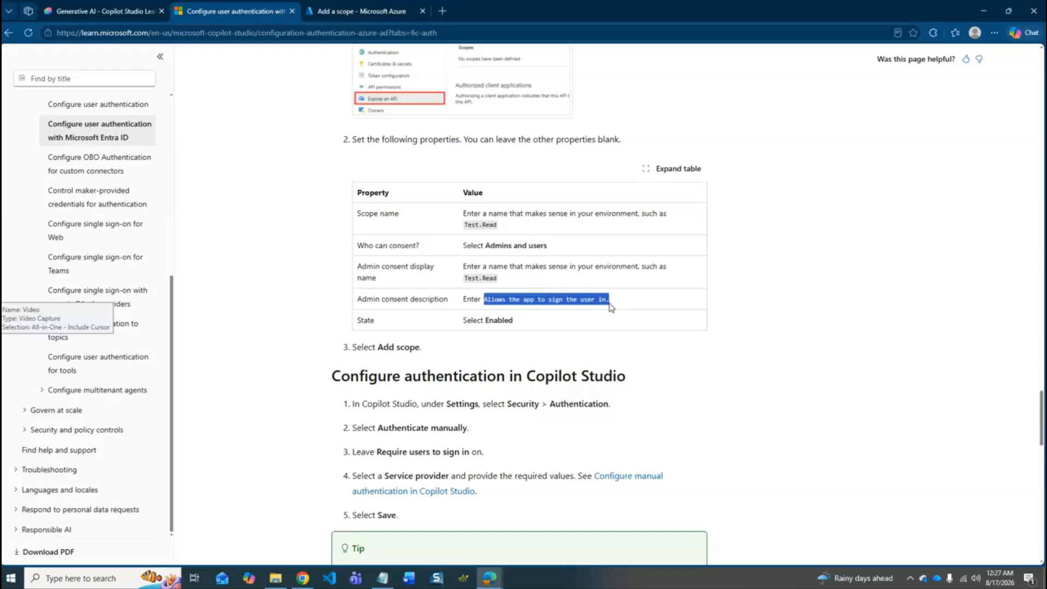
pyautogui.click(342, 10)
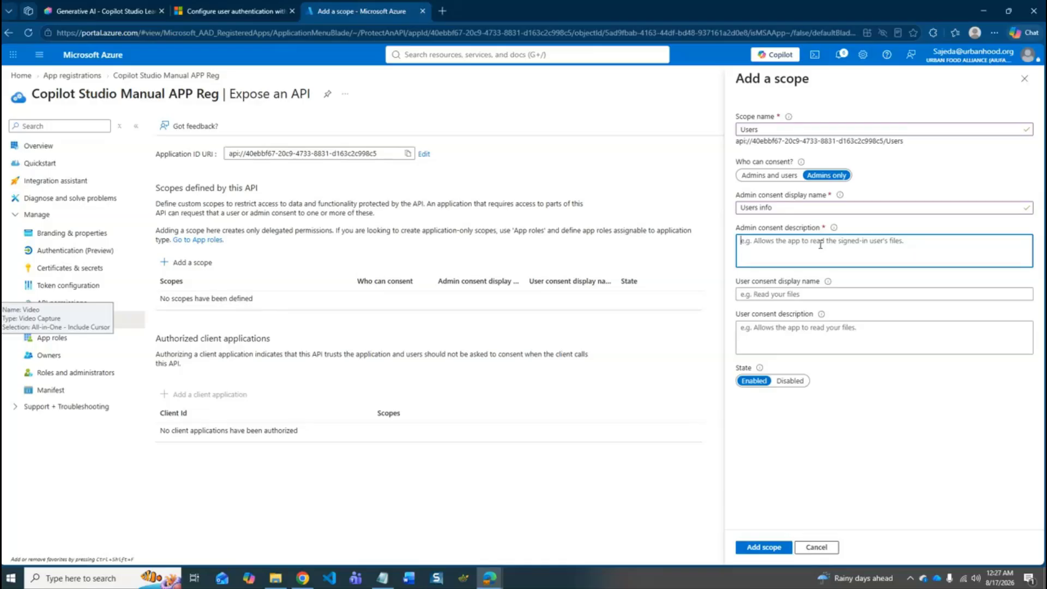
pyautogui.hotkey('ctrl', 'v')
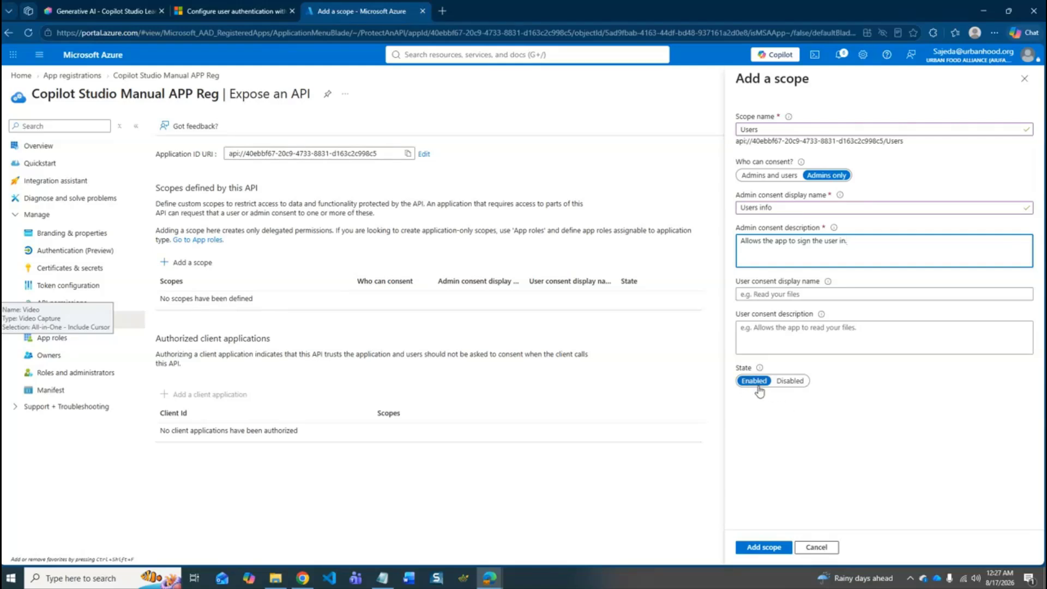
pyautogui.click(762, 548)
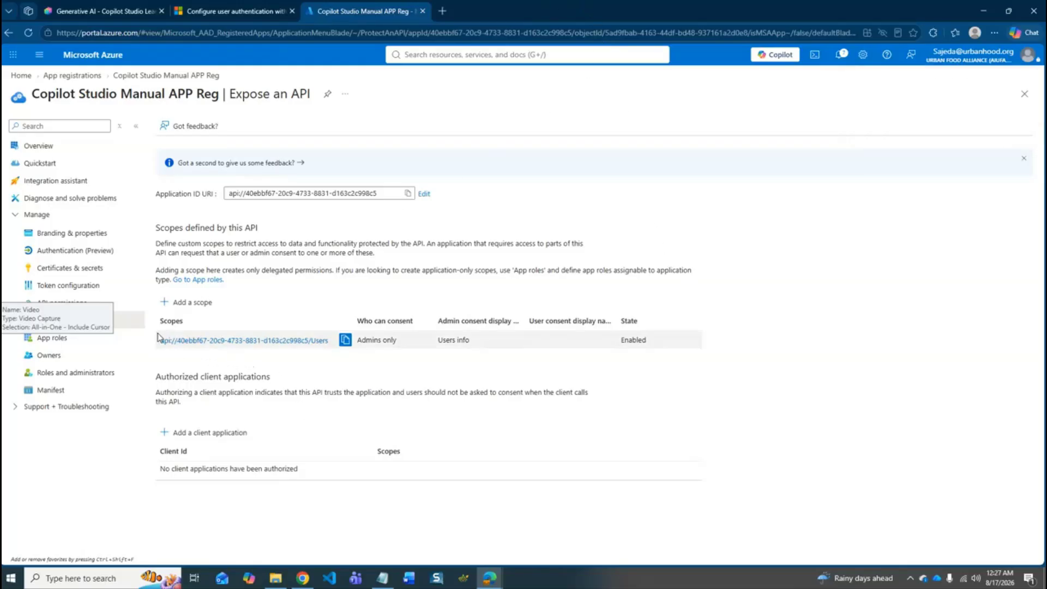
# - Copy the new Users scope's URI into a new Notepad document under the label Scope URL and minimize the note
pyautogui.click(346, 343)
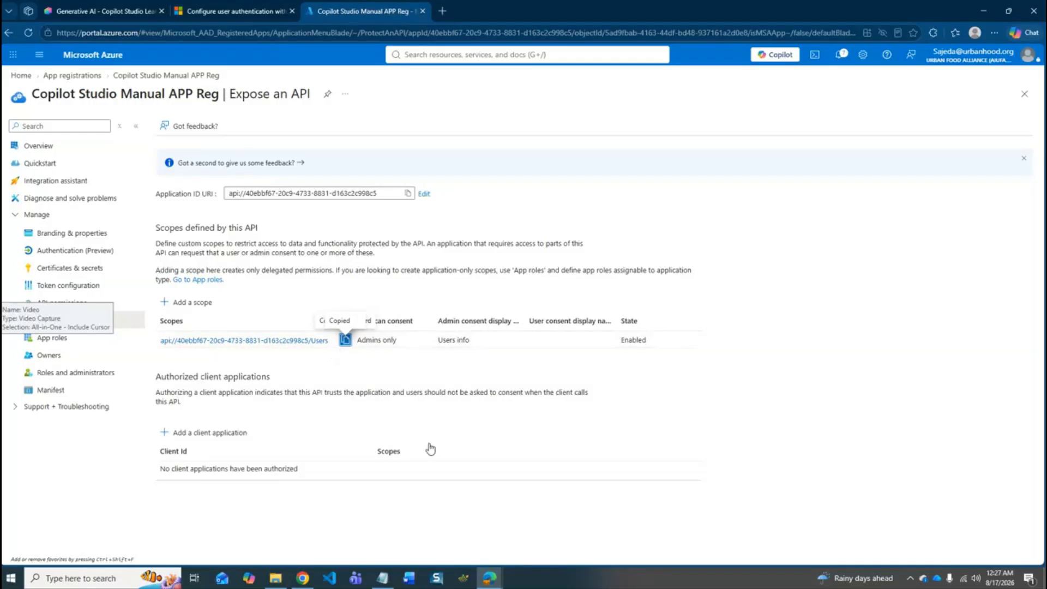
pyautogui.rightClick(382, 578)
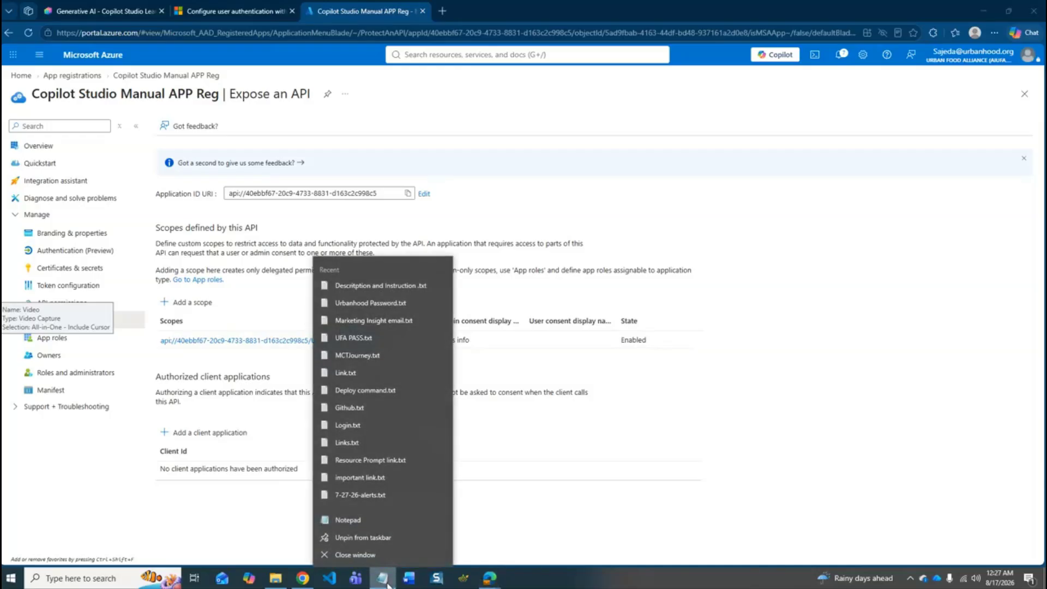
pyautogui.click(350, 521)
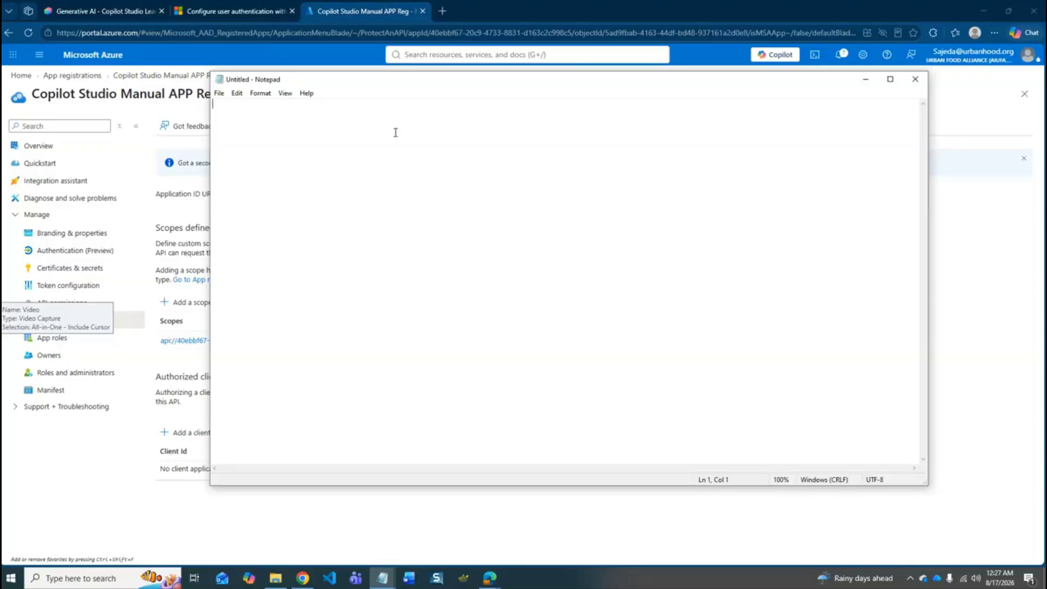
pyautogui.write('Scope URL:')
pyautogui.hotkey('ctrl', 'v')
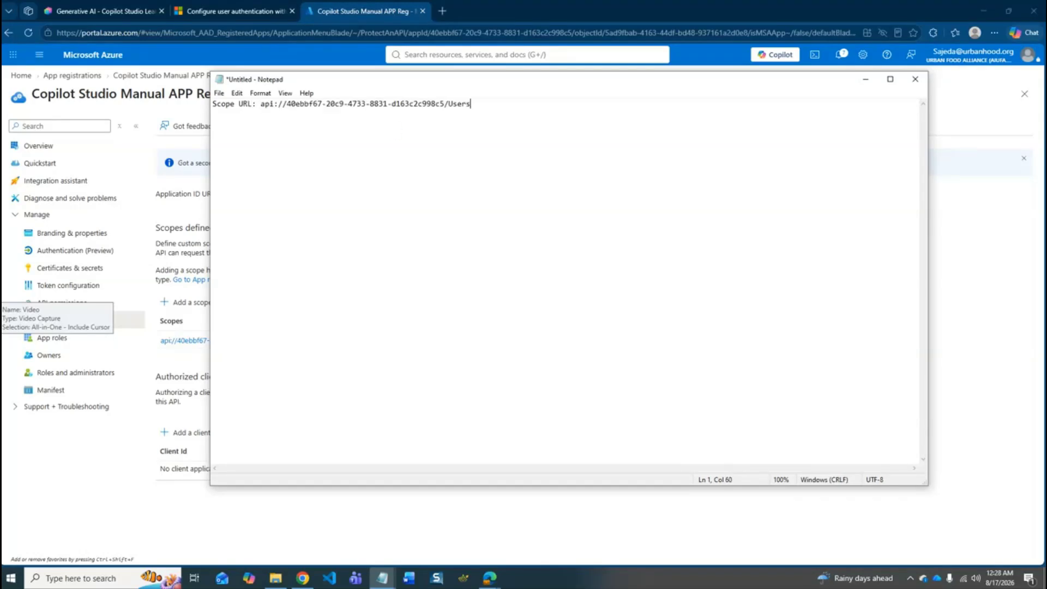
pyautogui.click(866, 79)
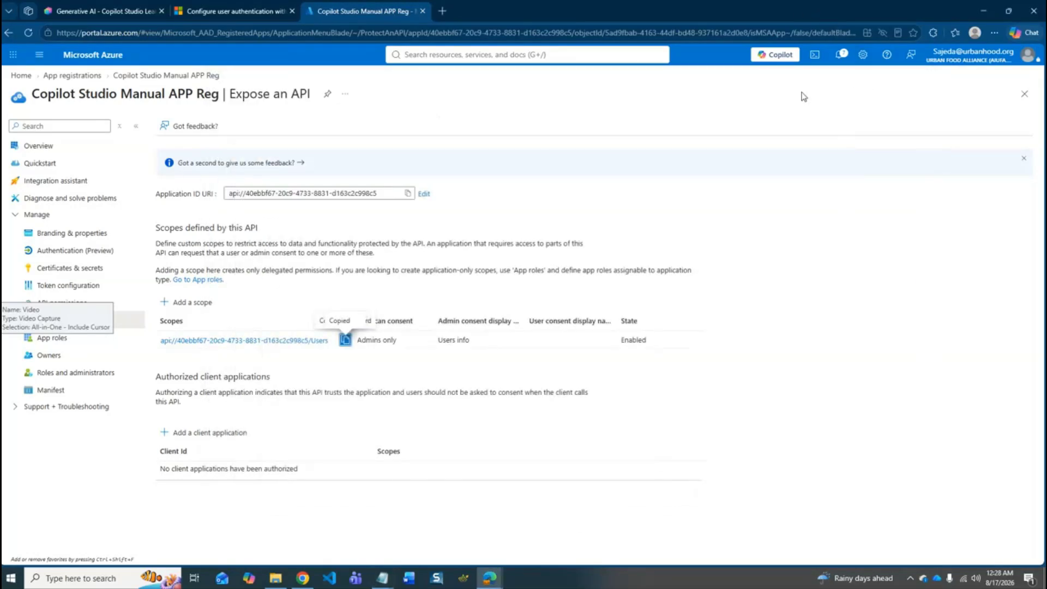
# - Create a client secret described as Copilot Studio Secret with the recommended 180-day expiry in the Azure app registration
pyautogui.click(66, 268)
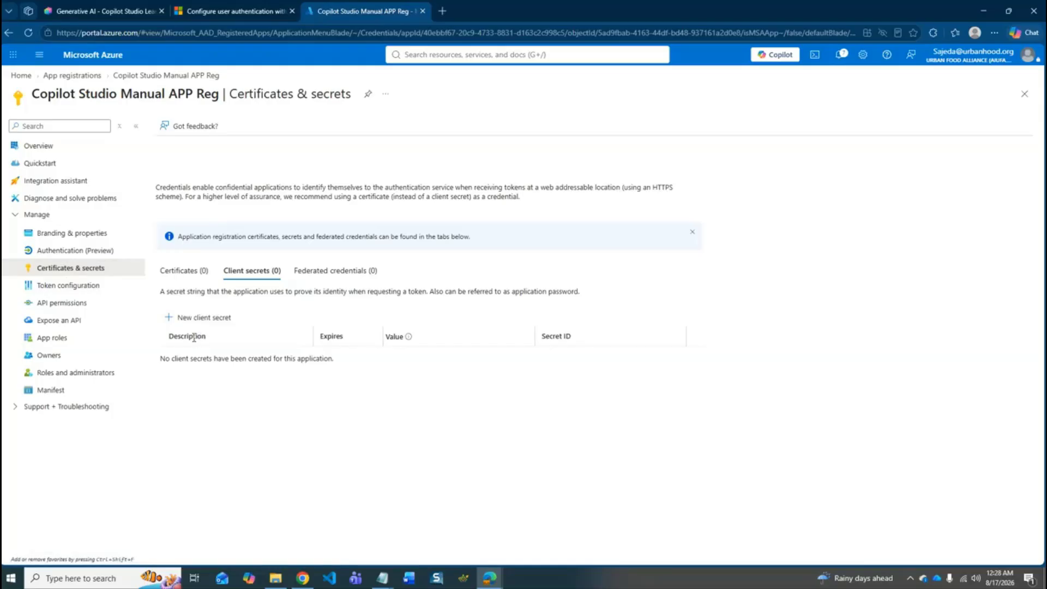
pyautogui.click(210, 321)
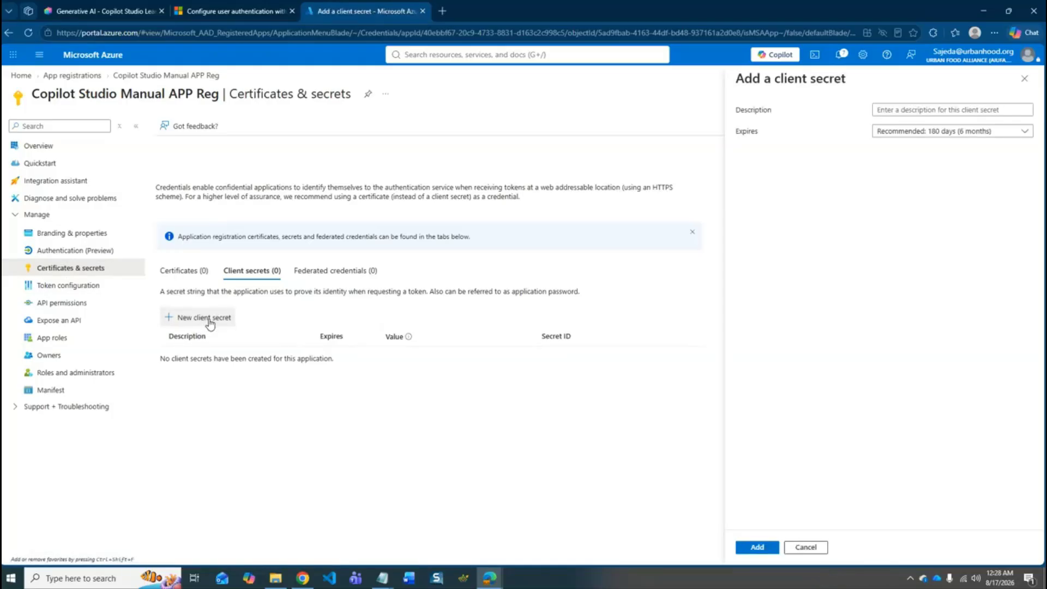
pyautogui.click(951, 110)
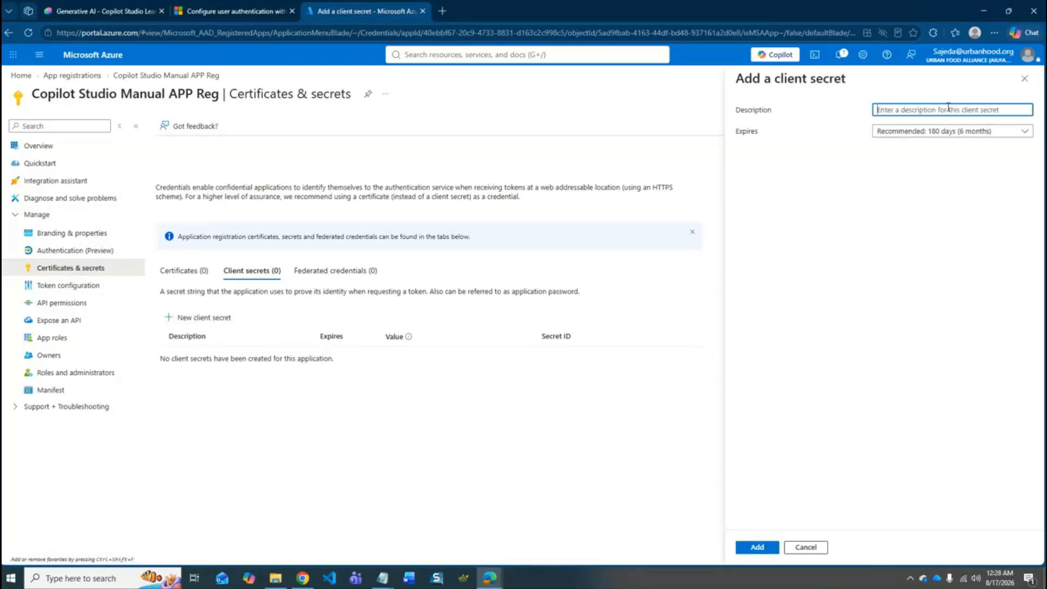
pyautogui.write('Copilot Studio Secret')
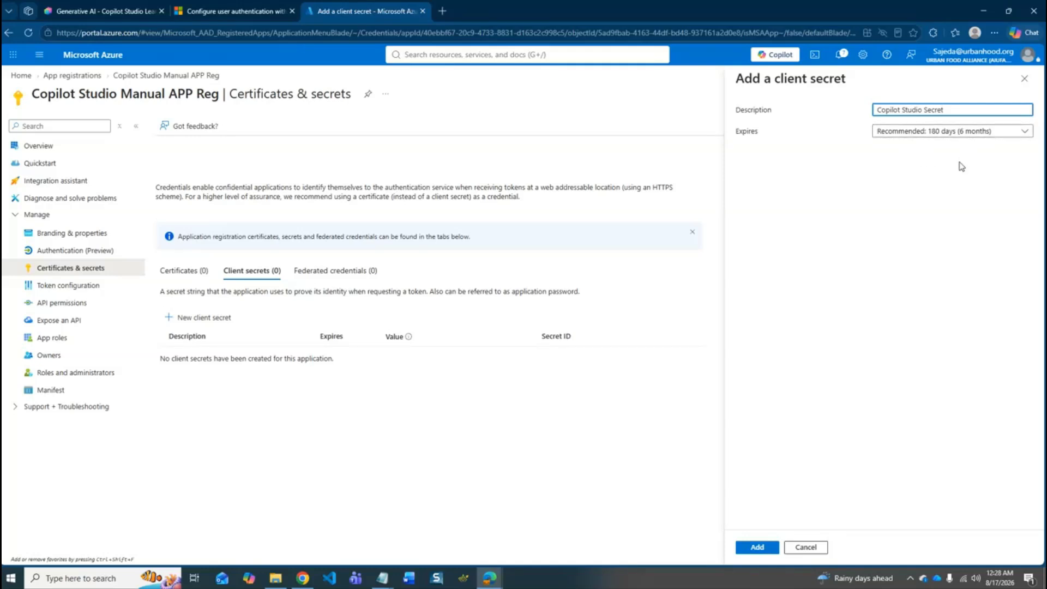
pyautogui.click(766, 550)
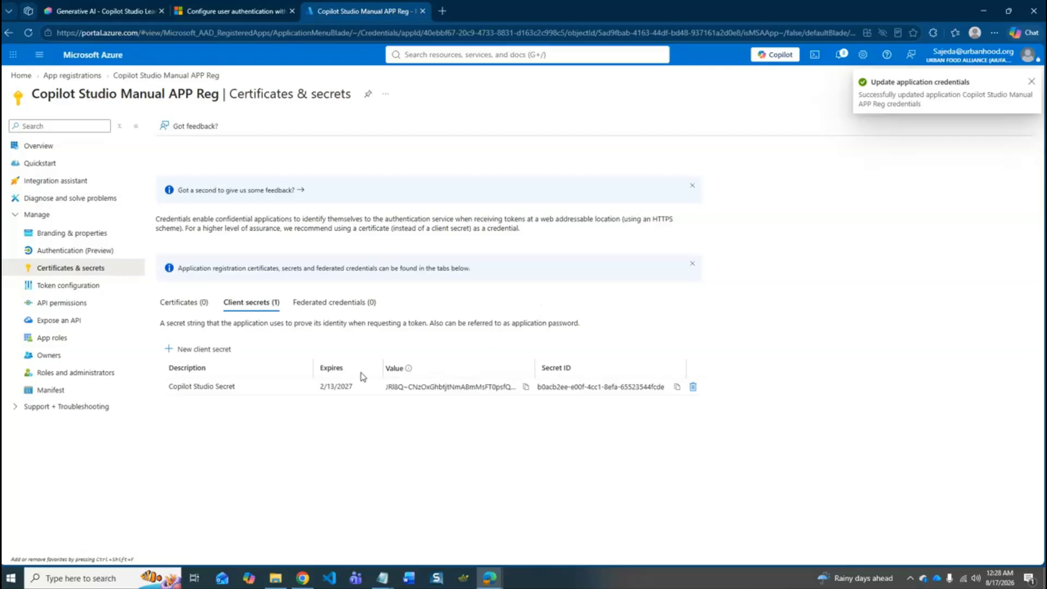
# - Copy the client secret's value into the Notepad document on a new line labelled Secret Value and minimize the note
pyautogui.click(526, 387)
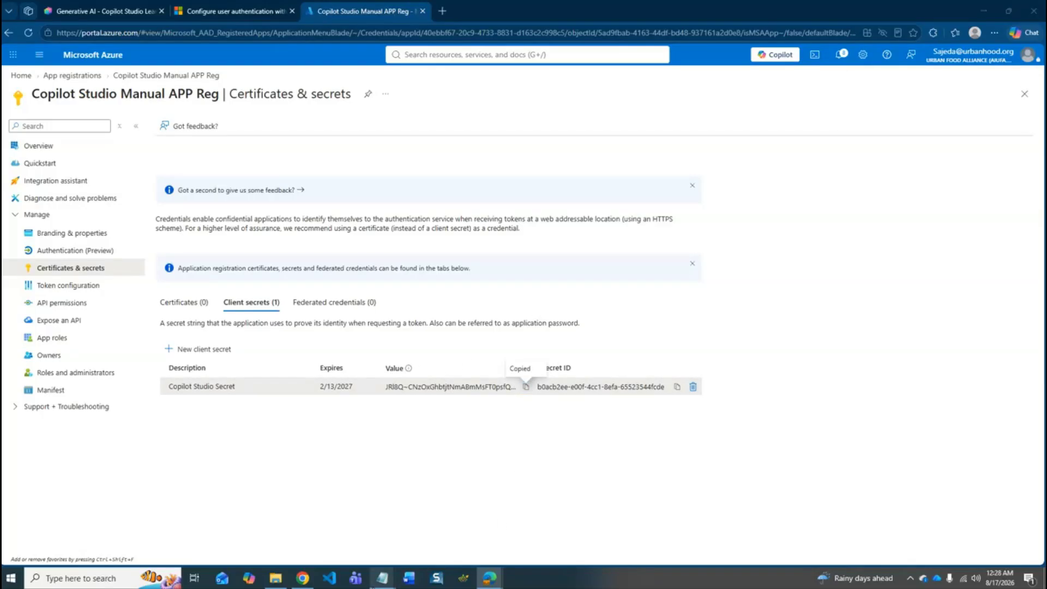
pyautogui.moveTo(382, 579)
pyautogui.click(465, 545)
pyautogui.press('Return')
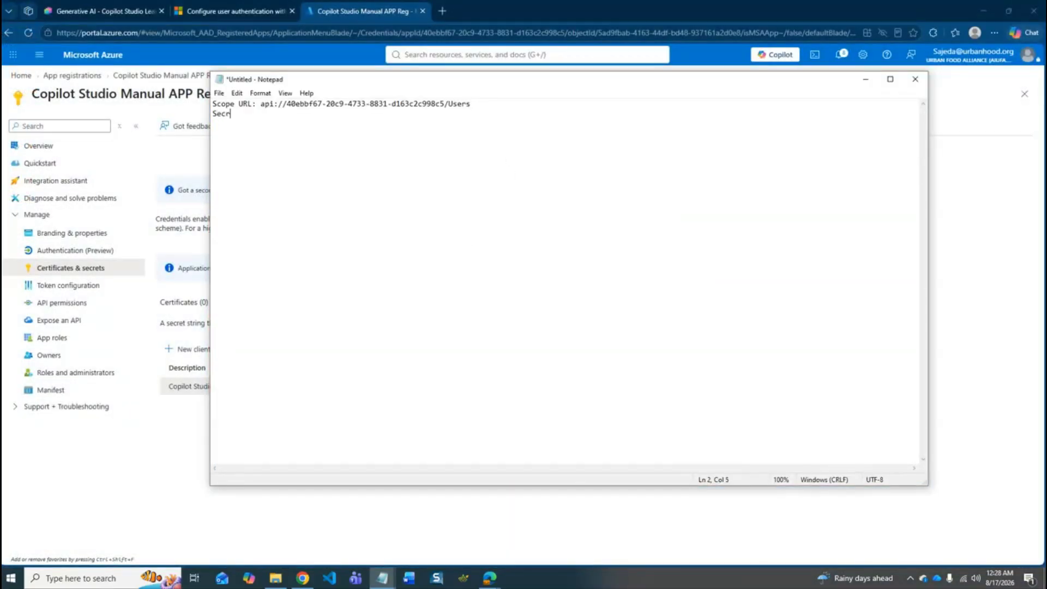
pyautogui.write('Secret Value:')
pyautogui.hotkey('ctrl', 'v')
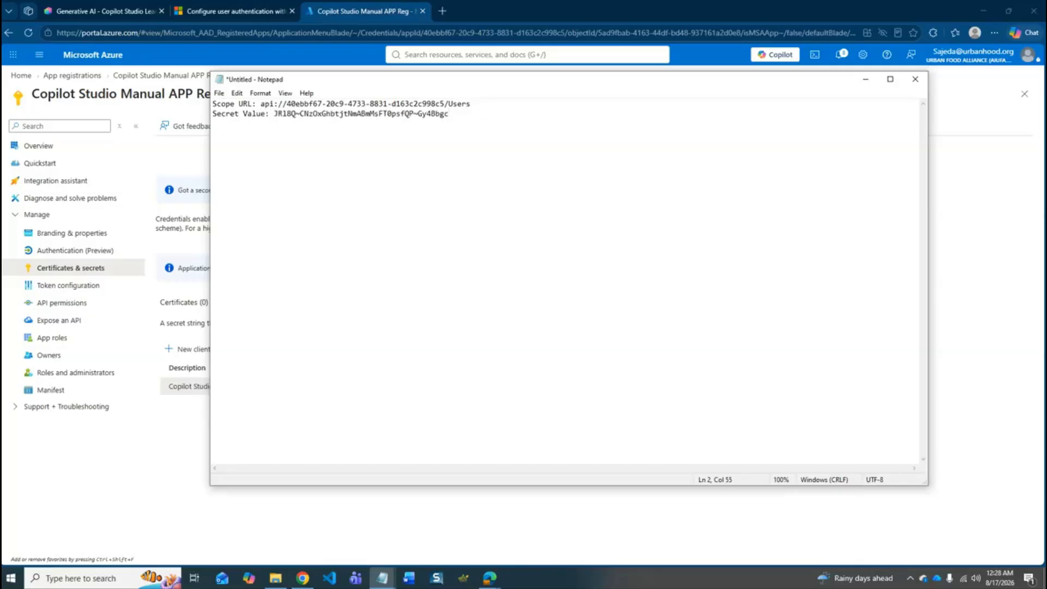
pyautogui.click(865, 79)
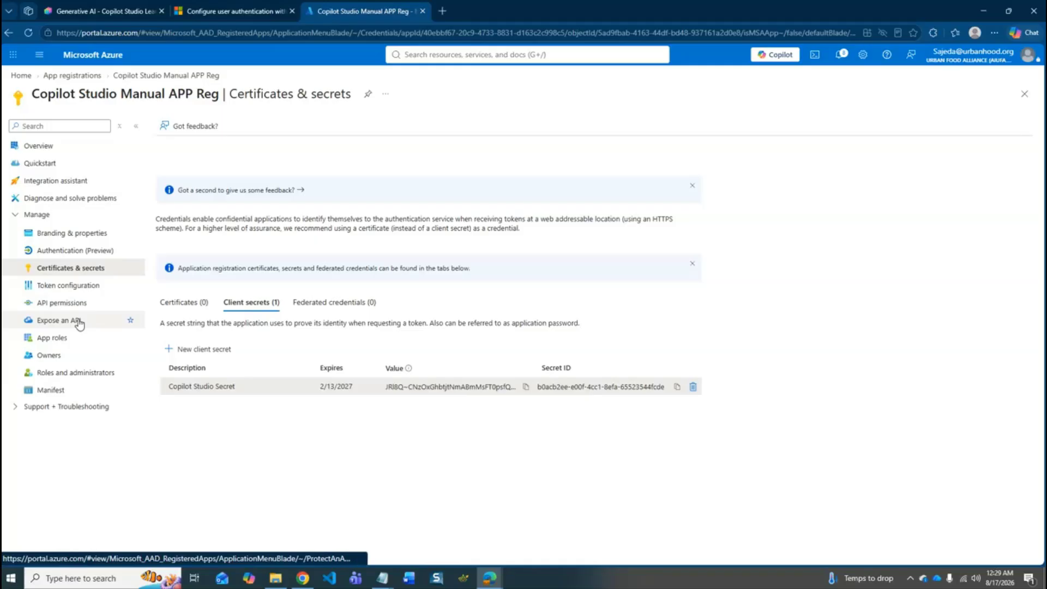
# - Copy the application (client) ID from the Azure app registration's overview into the Notepad document on a new line labelled Client ID
pyautogui.click(57, 151)
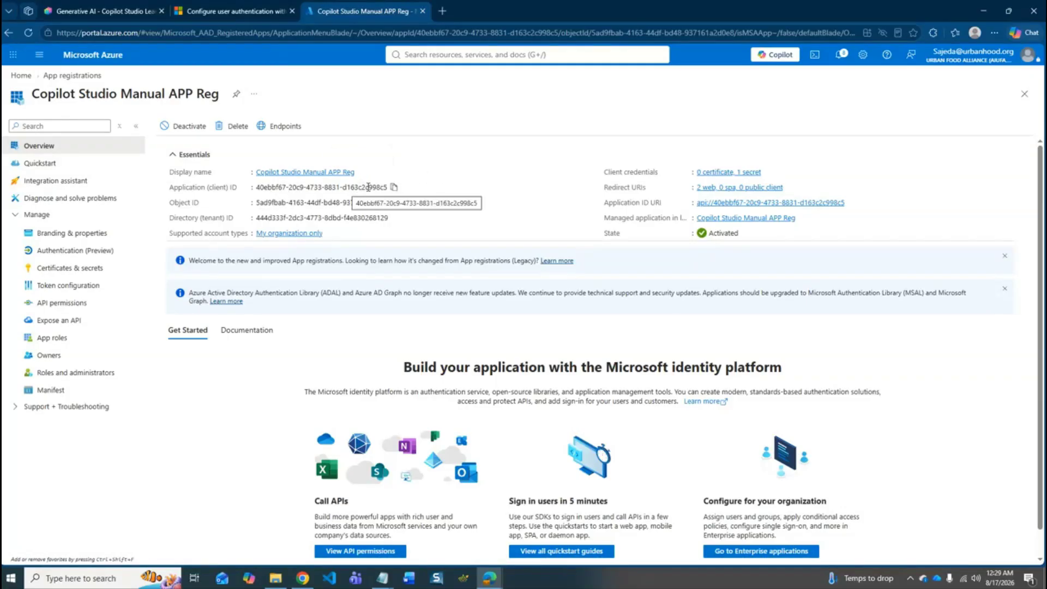
pyautogui.click(395, 188)
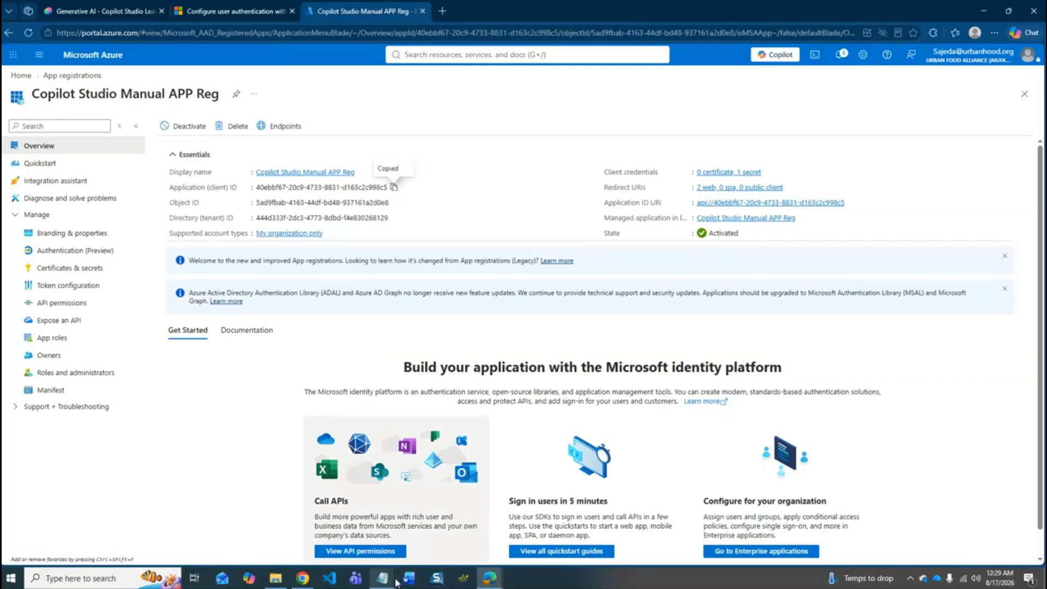
pyautogui.moveTo(382, 577)
pyautogui.click(439, 528)
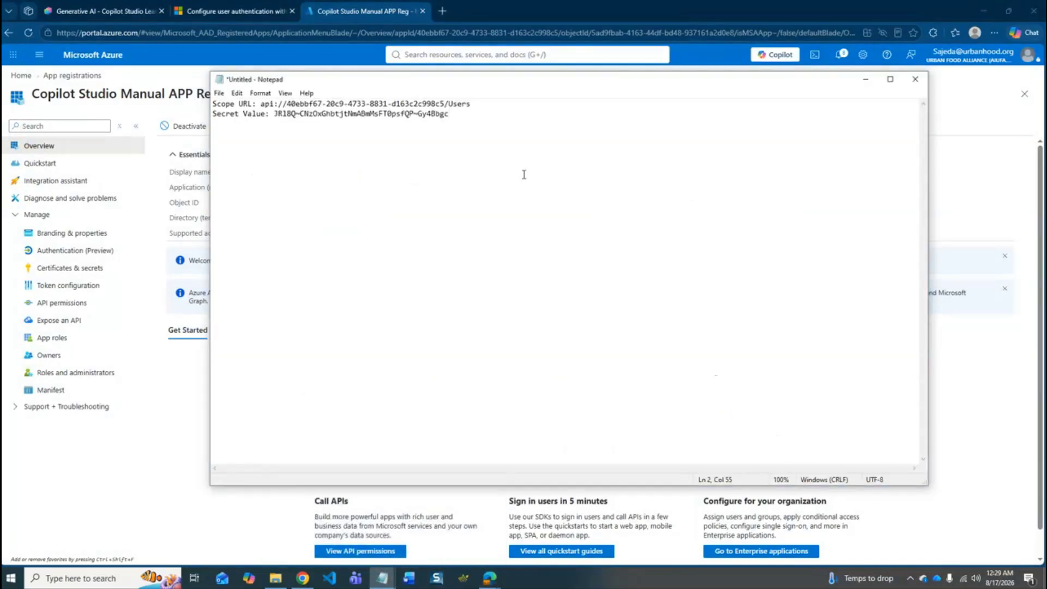
pyautogui.press('Return')
pyautogui.write('Client ID:')
pyautogui.hotkey('ctrl', 'v')
# - Add a line labelled Tetant ID to the Notepad document, copy the directory (tenant) ID from Azure into it and minimize the note
pyautogui.press('Return')
pyautogui.write('Tetant ID')
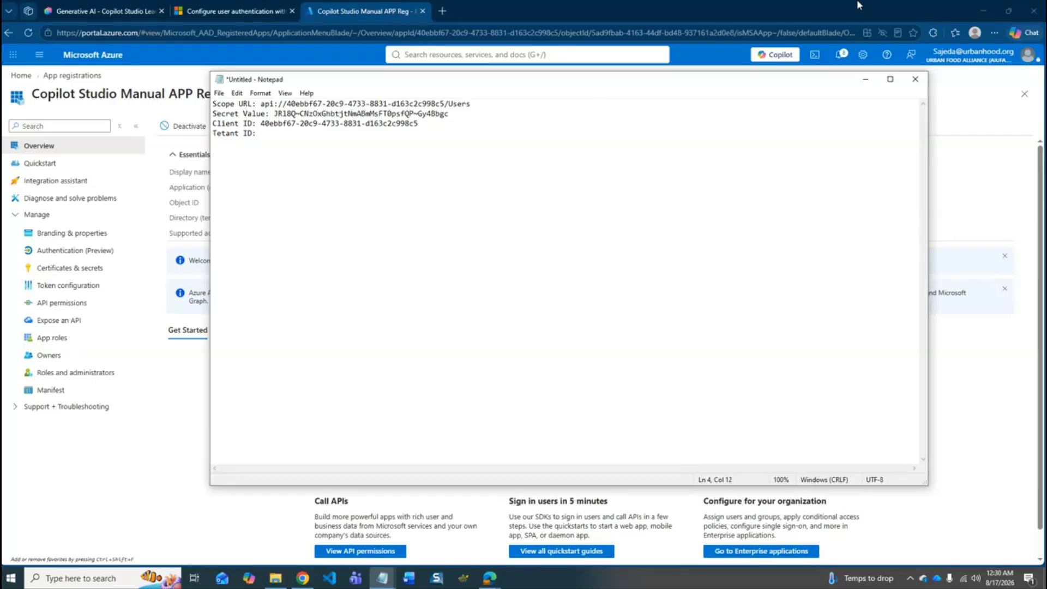
pyautogui.click(961, 182)
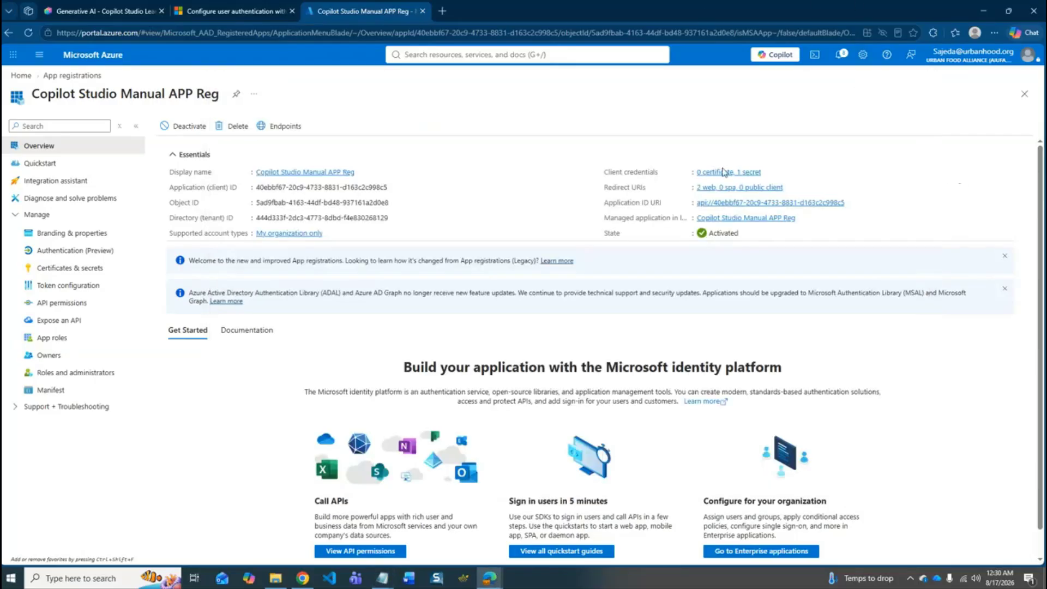
pyautogui.click(395, 218)
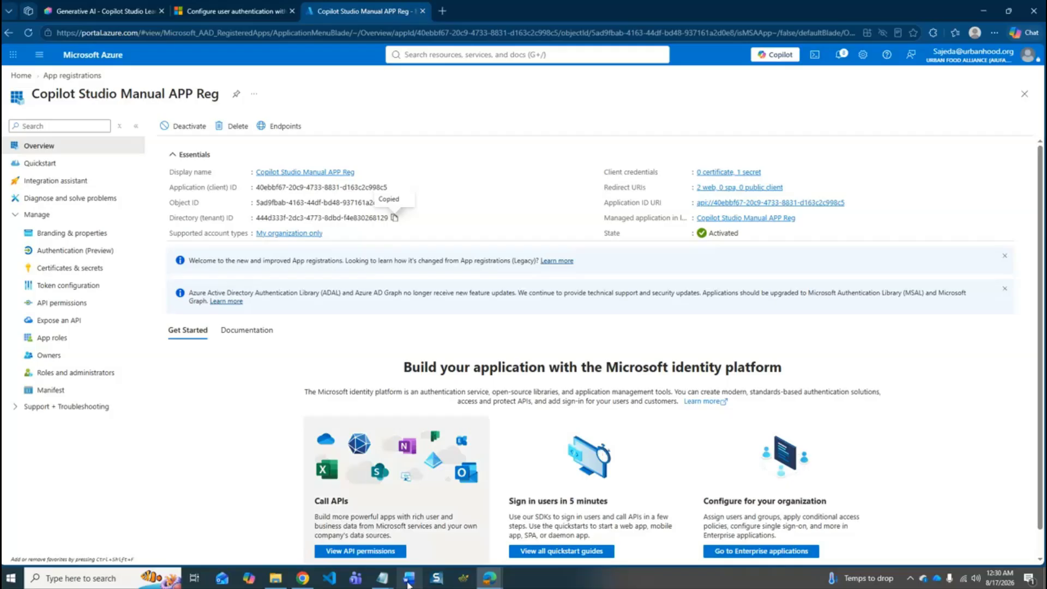
pyautogui.moveTo(382, 578)
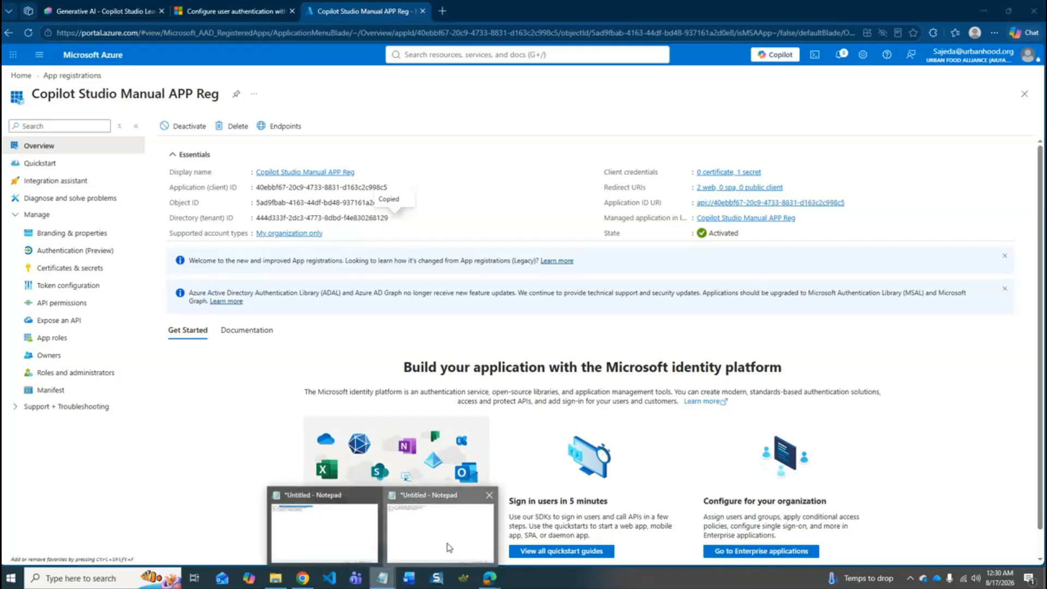
pyautogui.click(449, 548)
pyautogui.hotkey('ctrl', 'v')
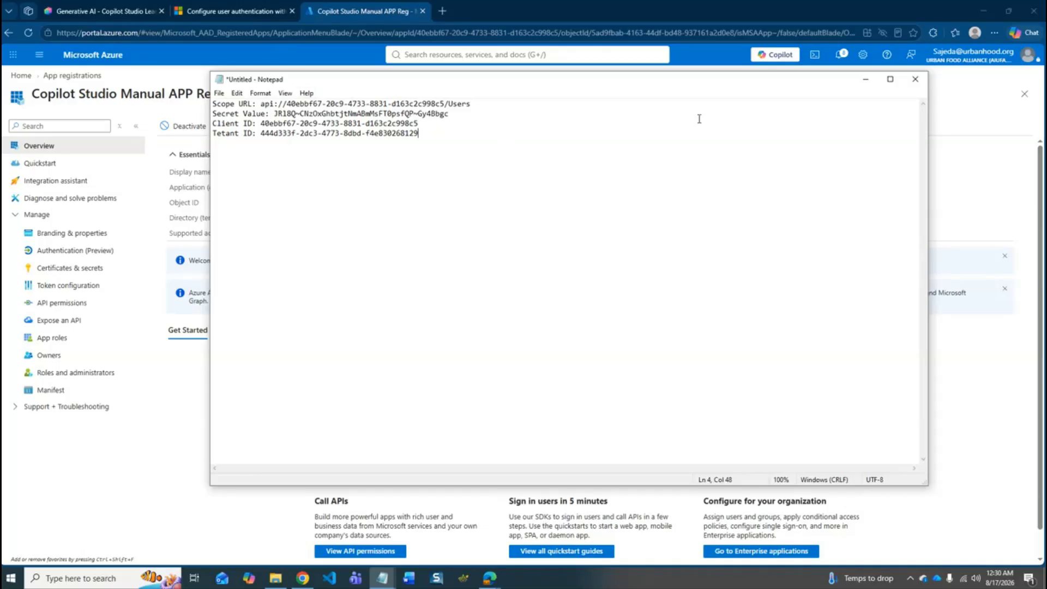
pyautogui.click(865, 79)
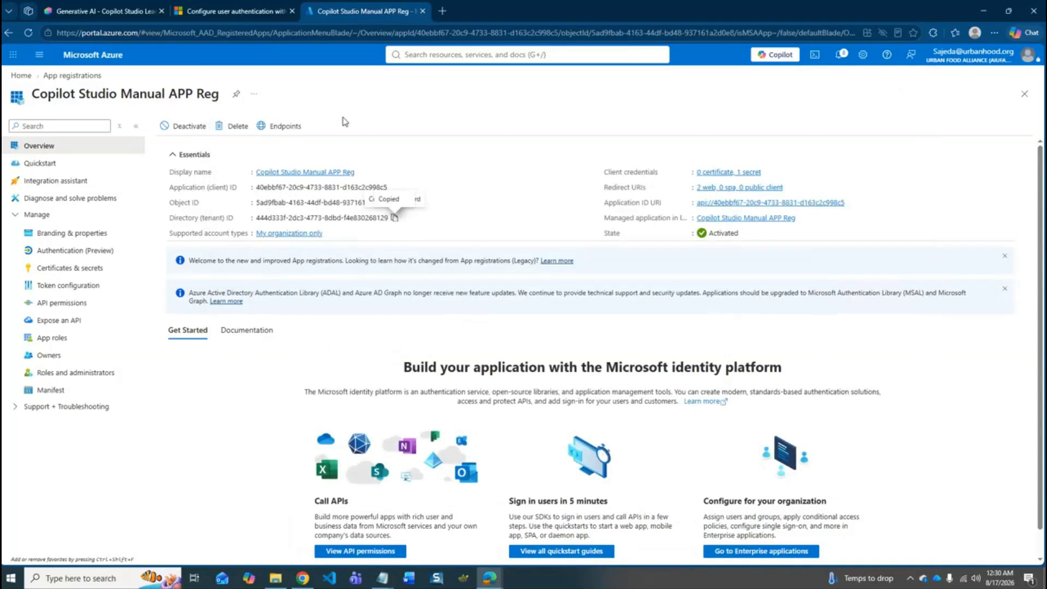
# - Switch to Copilot Studio, set the agent's security authentication to Authenticate manually and turn on Require users to sign in
pyautogui.click(96, 10)
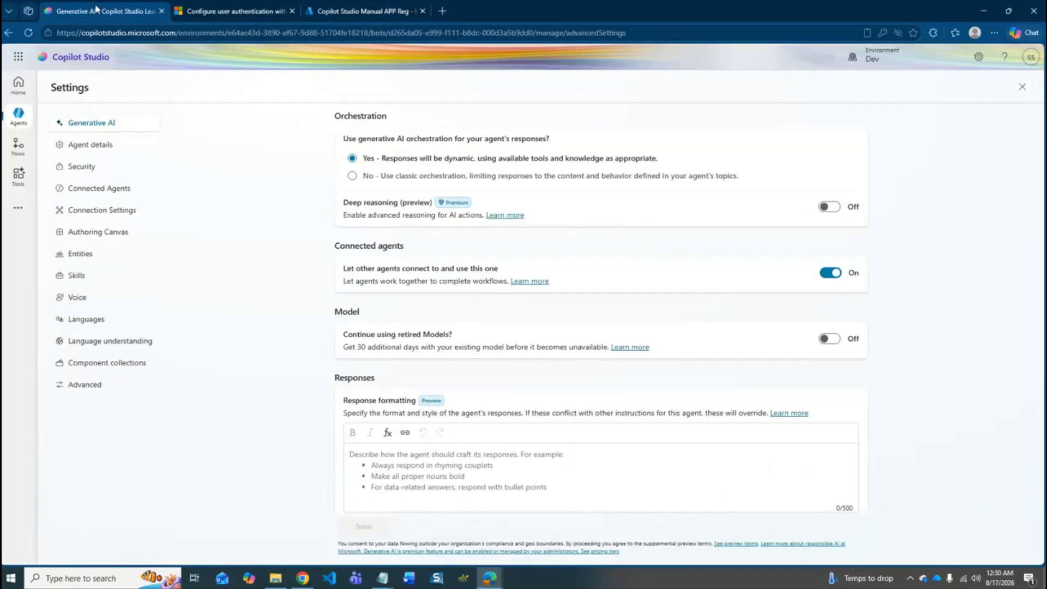
pyautogui.click(97, 170)
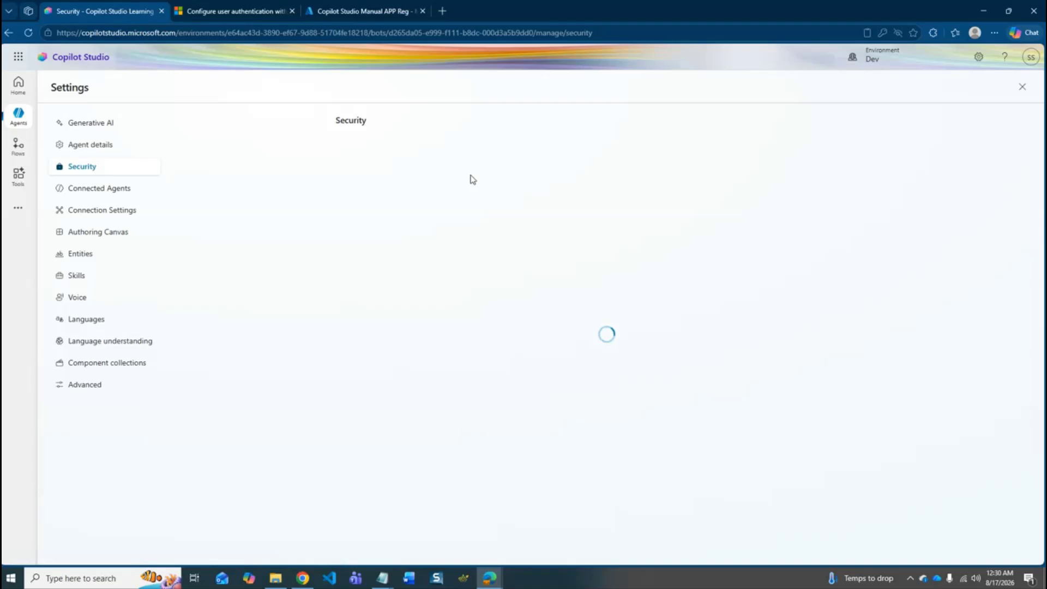
pyautogui.click(858, 152)
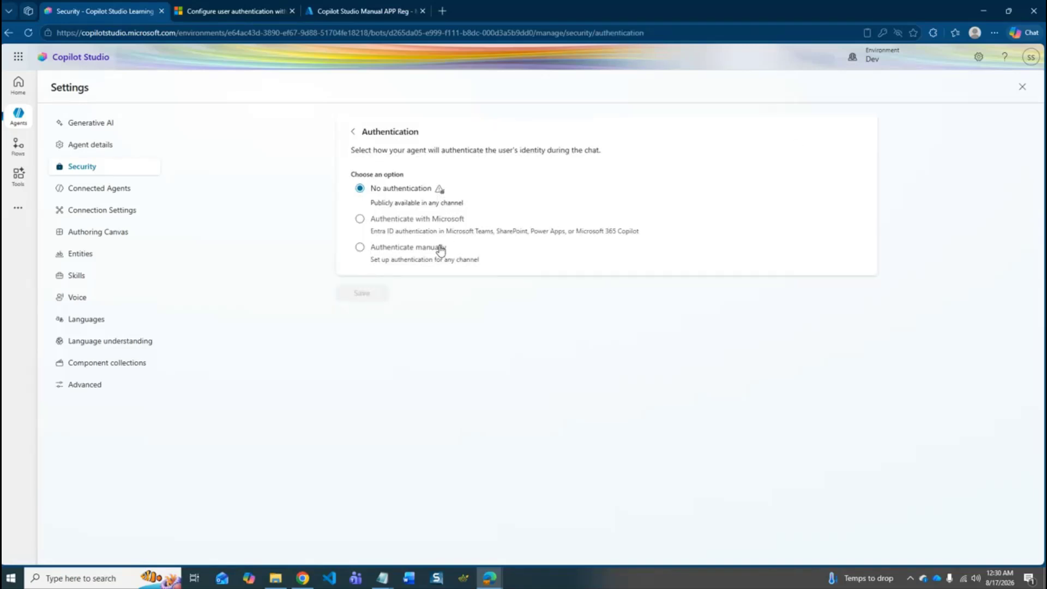
pyautogui.click(411, 251)
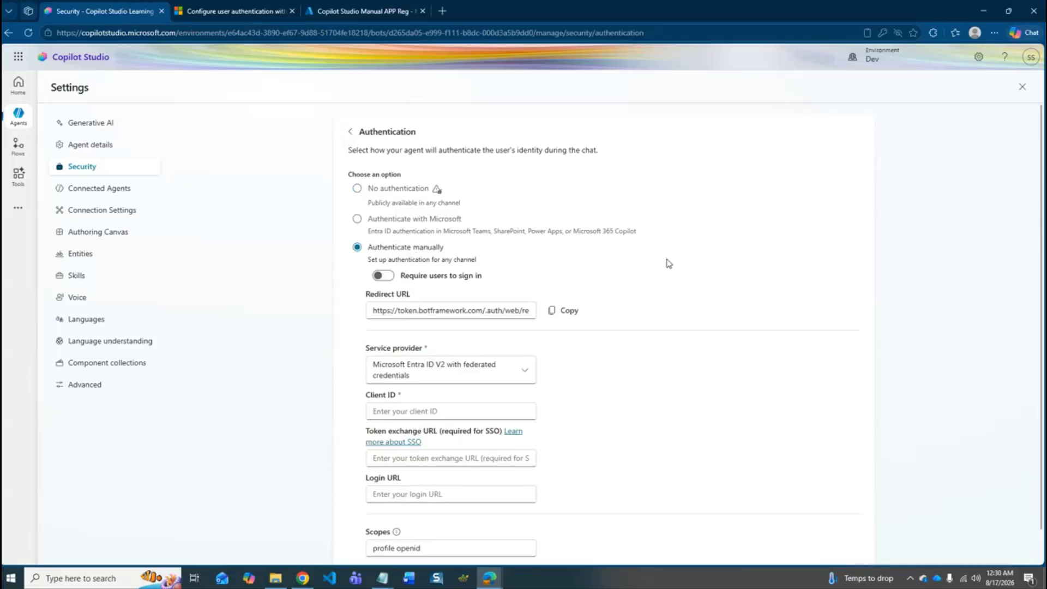
pyautogui.click(390, 280)
pyautogui.scroll(-1, 700, 286)
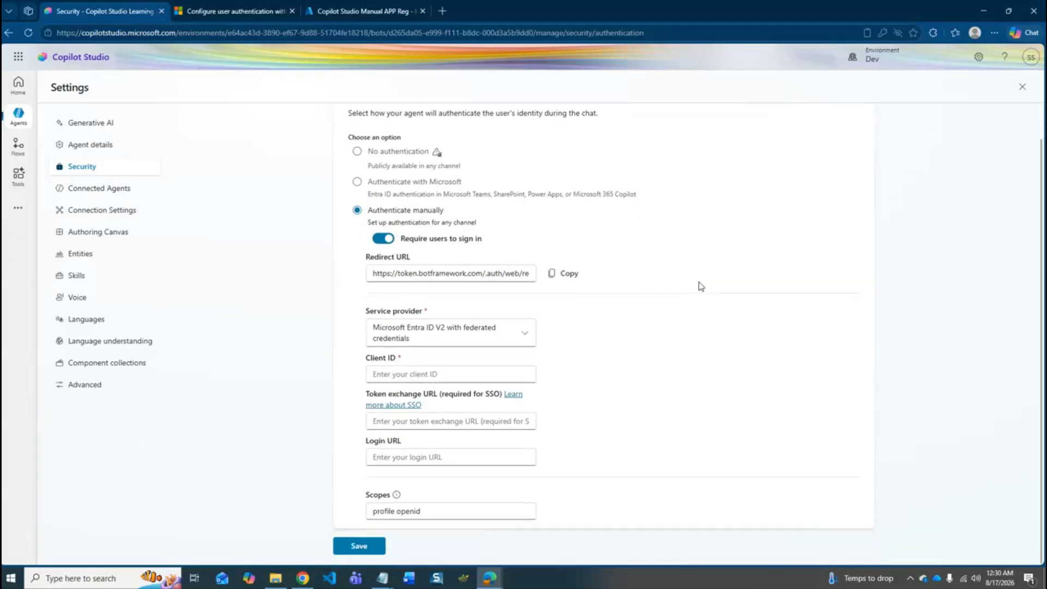
# - Choose Microsoft Entra ID V2 with client secrets as the service provider and clear the prefilled client ID and client secret
pyautogui.click(505, 337)
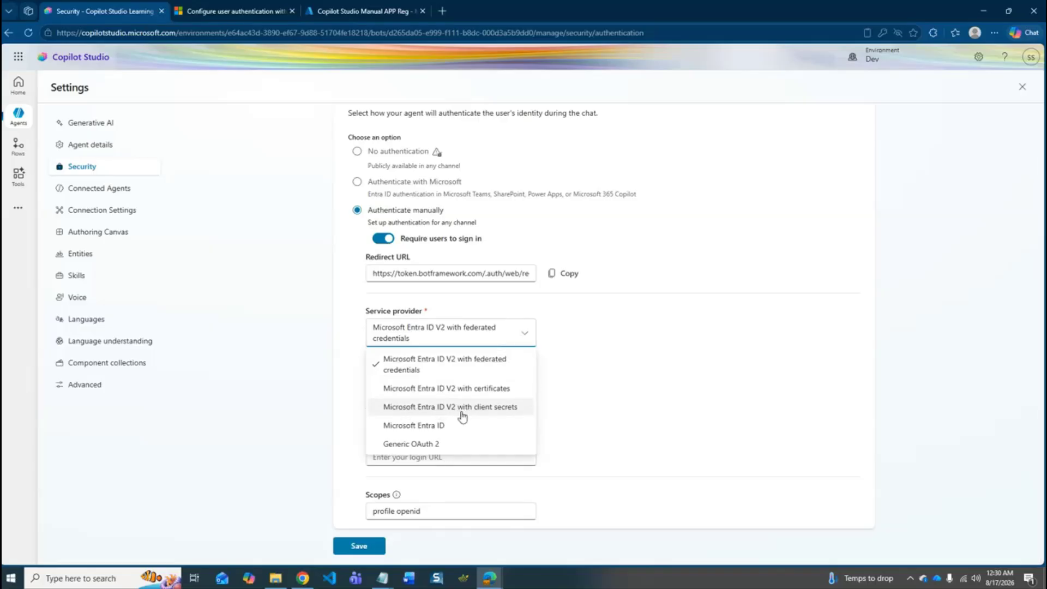
pyautogui.click(503, 414)
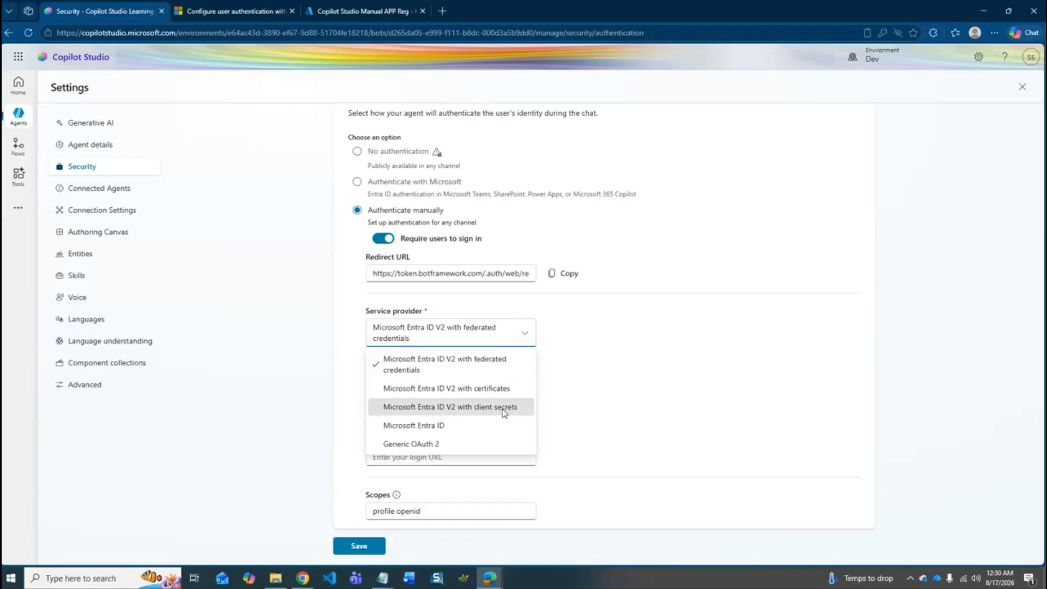
pyautogui.tripleClick(532, 364)
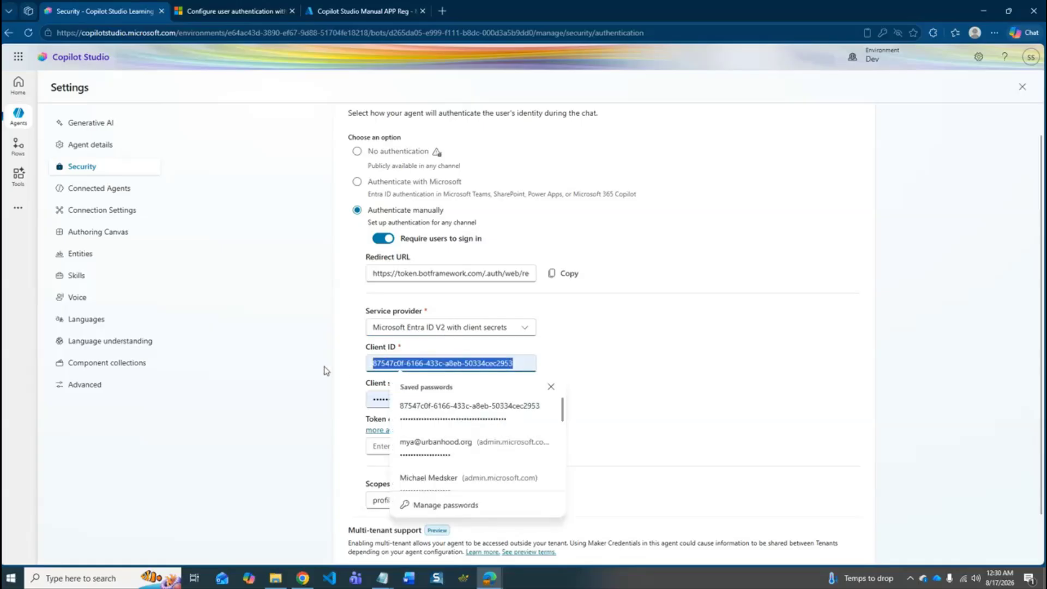
pyautogui.press('BackSpace')
pyautogui.tripleClick(519, 399)
pyautogui.press('BackSpace')
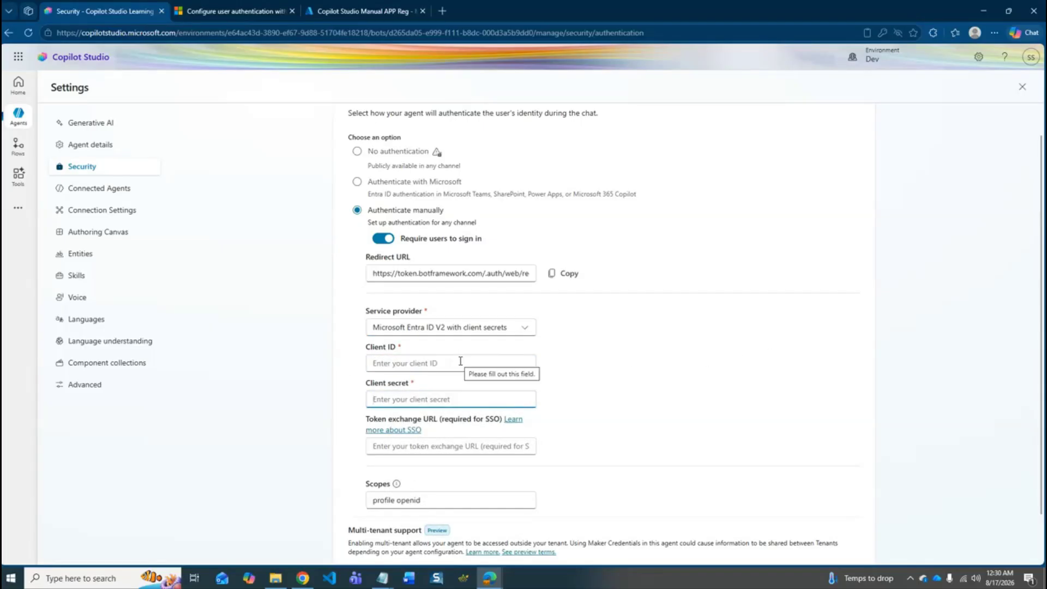
# - Copy the client ID from the Notepad document into the Client ID field of the authentication settings
pyautogui.click(383, 578)
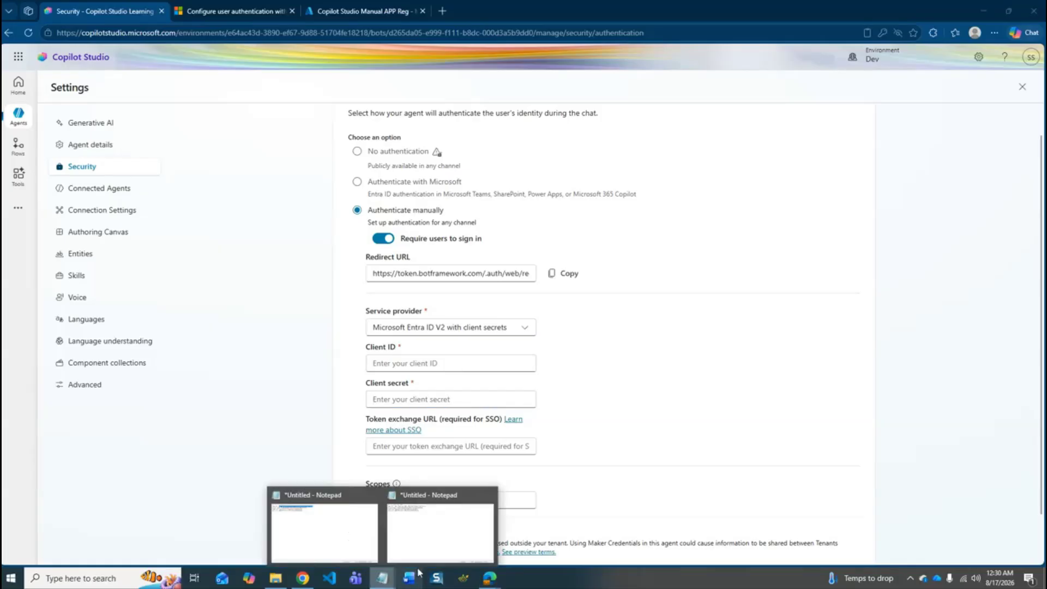
pyautogui.moveTo(541, 74); pyautogui.dragTo(719, 204)
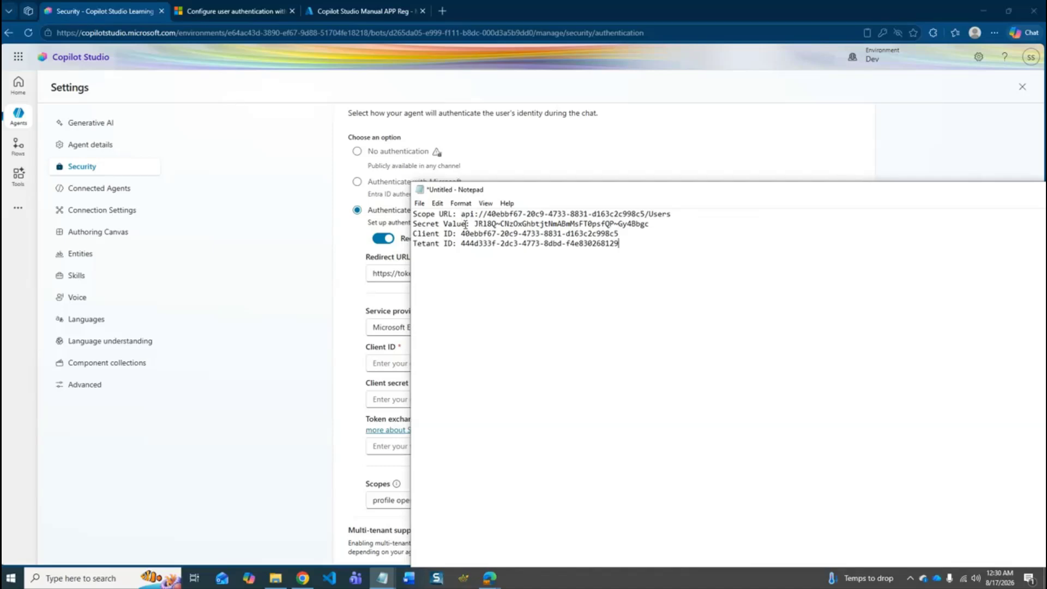
pyautogui.moveTo(461, 233); pyautogui.dragTo(627, 234)
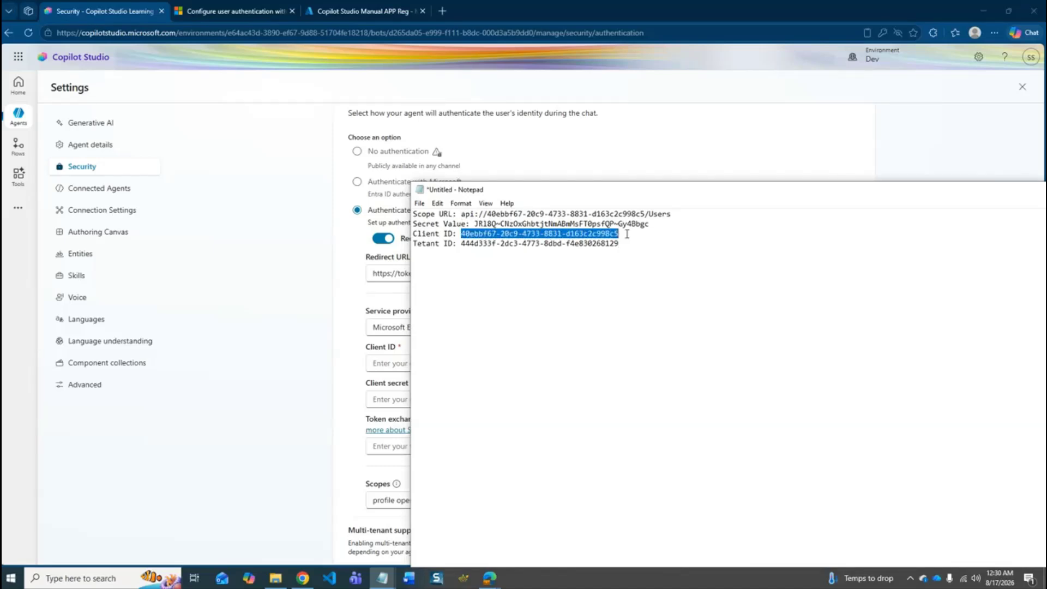
pyautogui.click(682, 174)
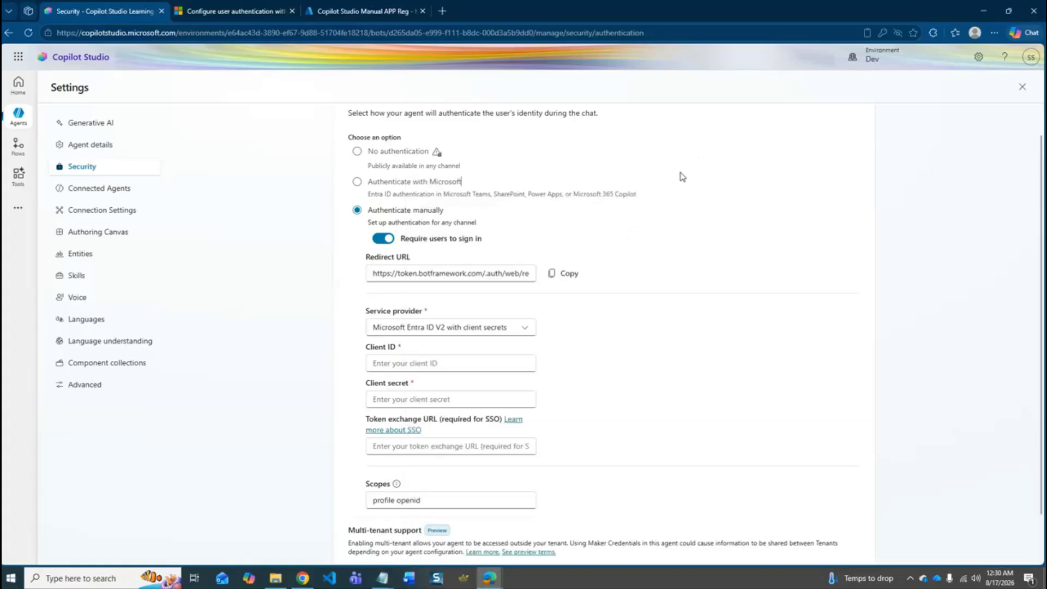
pyautogui.click(451, 363)
pyautogui.hotkey('ctrl', 'v')
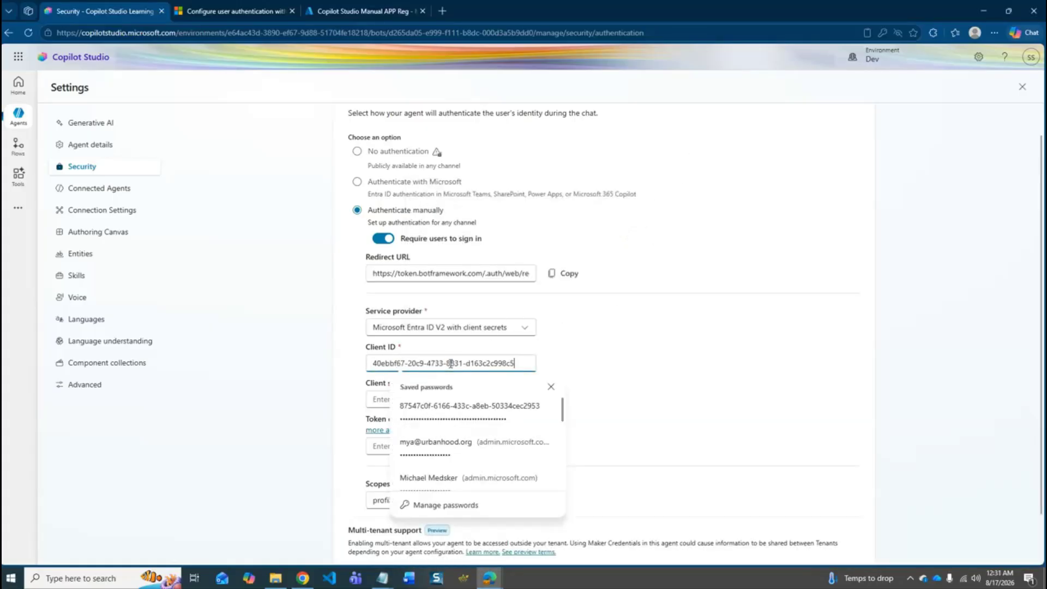
pyautogui.click(696, 337)
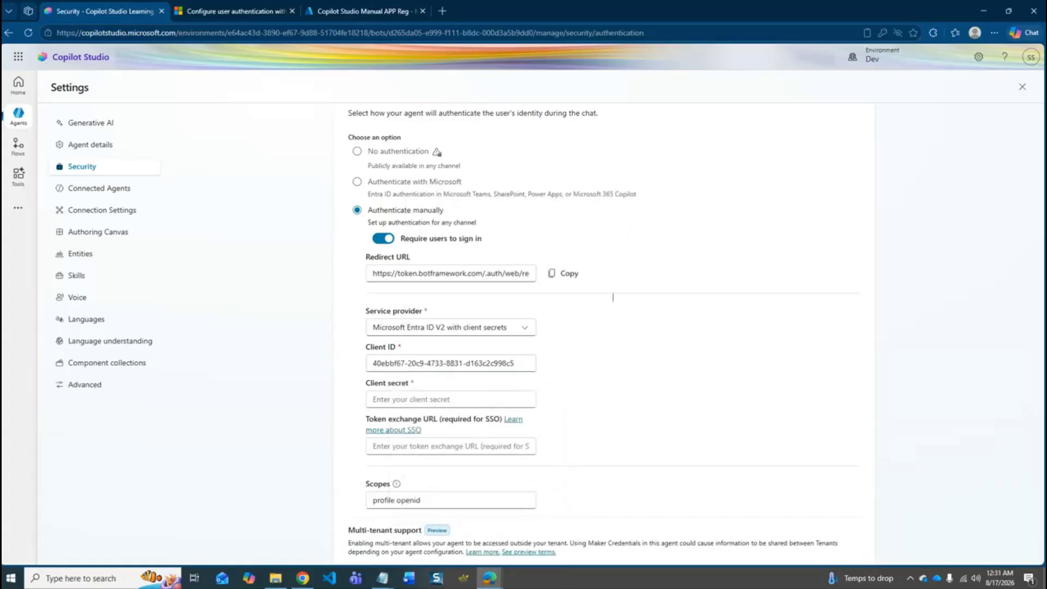
# - Copy the secret value from the Notepad document into the Client secret field of the authentication settings
pyautogui.click(393, 579)
pyautogui.click(441, 548)
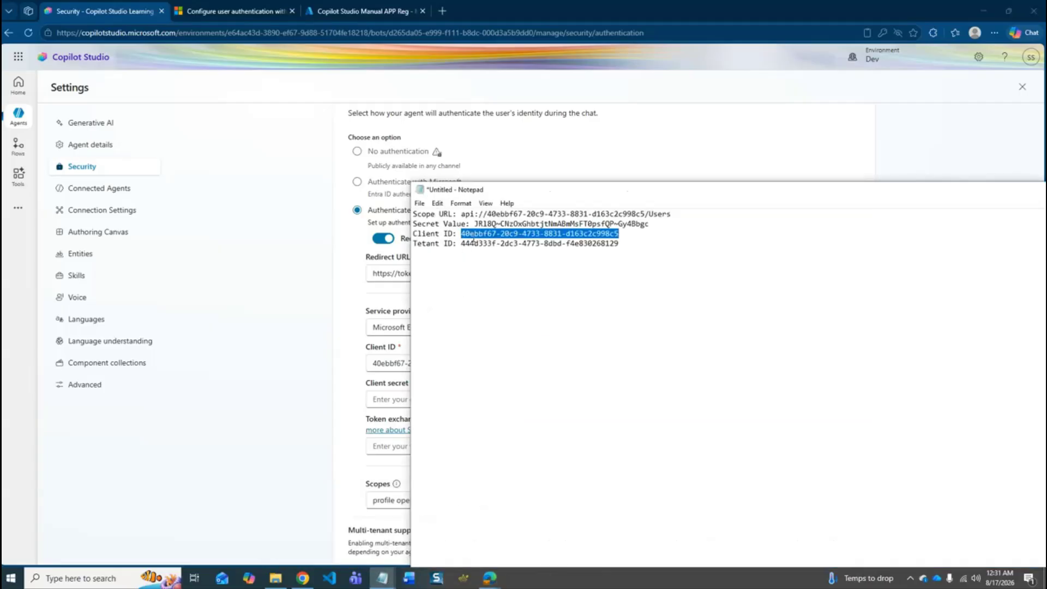
pyautogui.click(475, 224)
pyautogui.moveTo(476, 223); pyautogui.dragTo(647, 226)
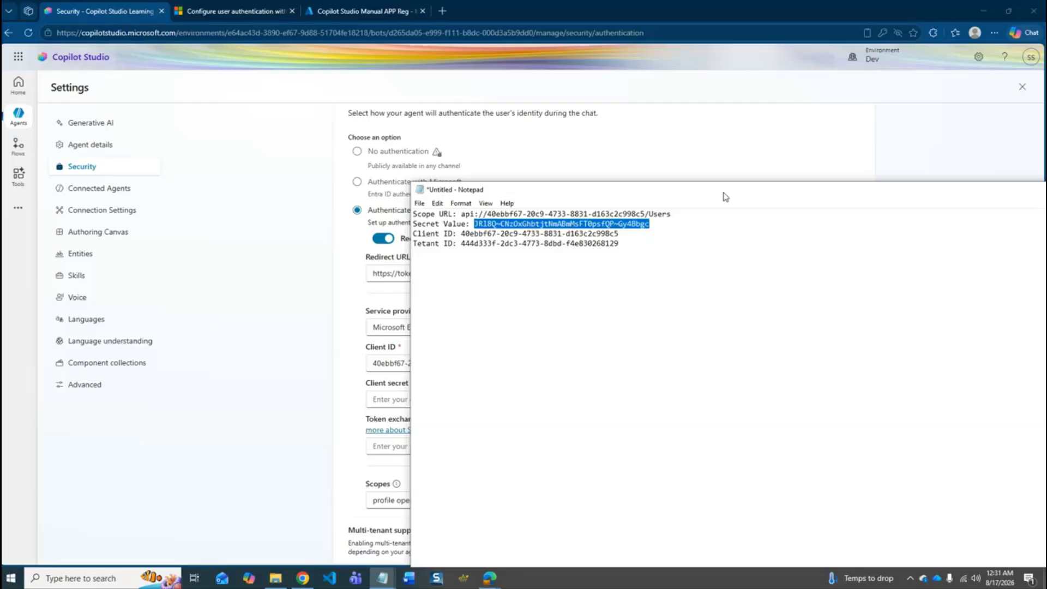
pyautogui.hotkey('alt', 'Tab')
pyautogui.click(437, 400)
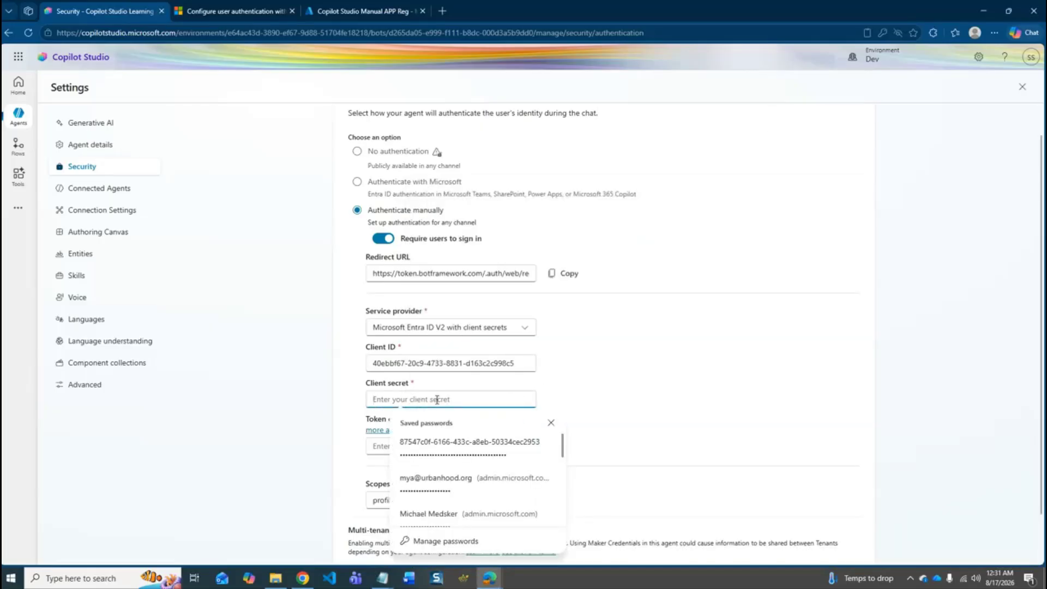
pyautogui.hotkey('ctrl', 'v')
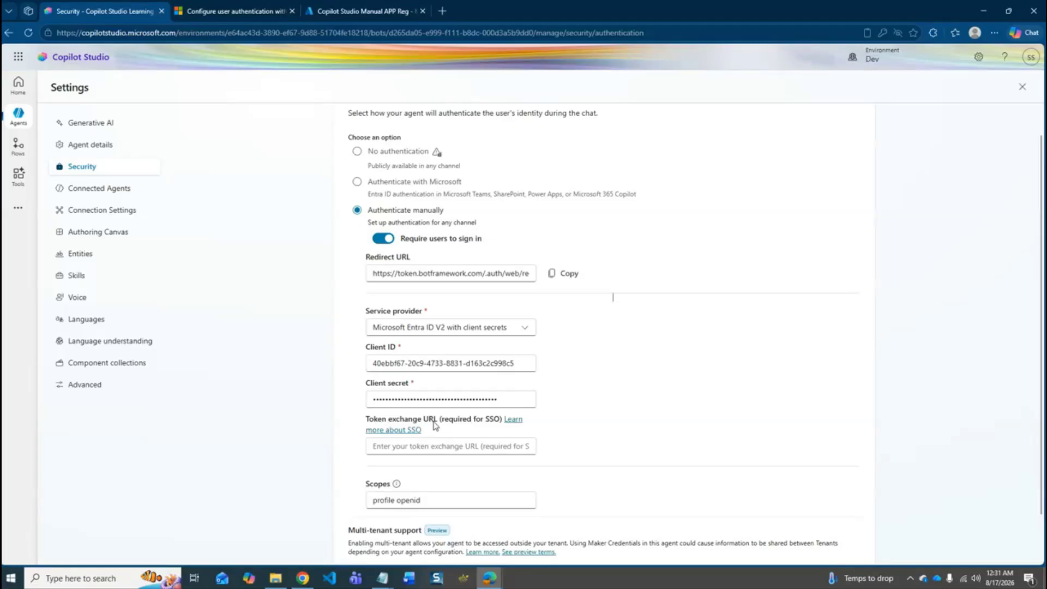
# - Copy the scope URL from the Notepad document into the Token exchange URL field
pyautogui.moveTo(383, 577)
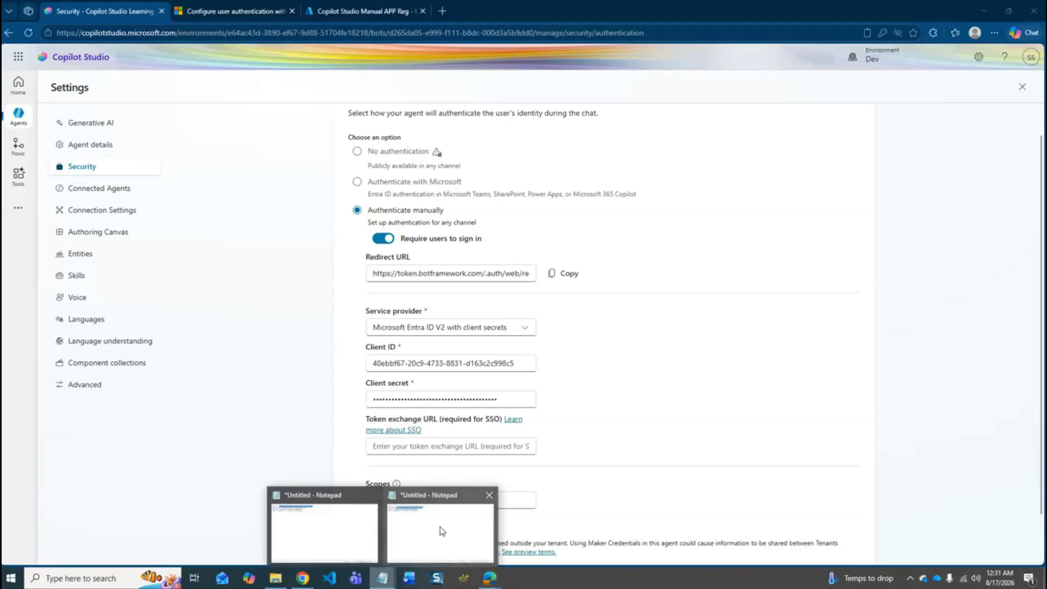
pyautogui.click(442, 531)
pyautogui.moveTo(463, 214); pyautogui.dragTo(683, 214)
pyautogui.click(794, 136)
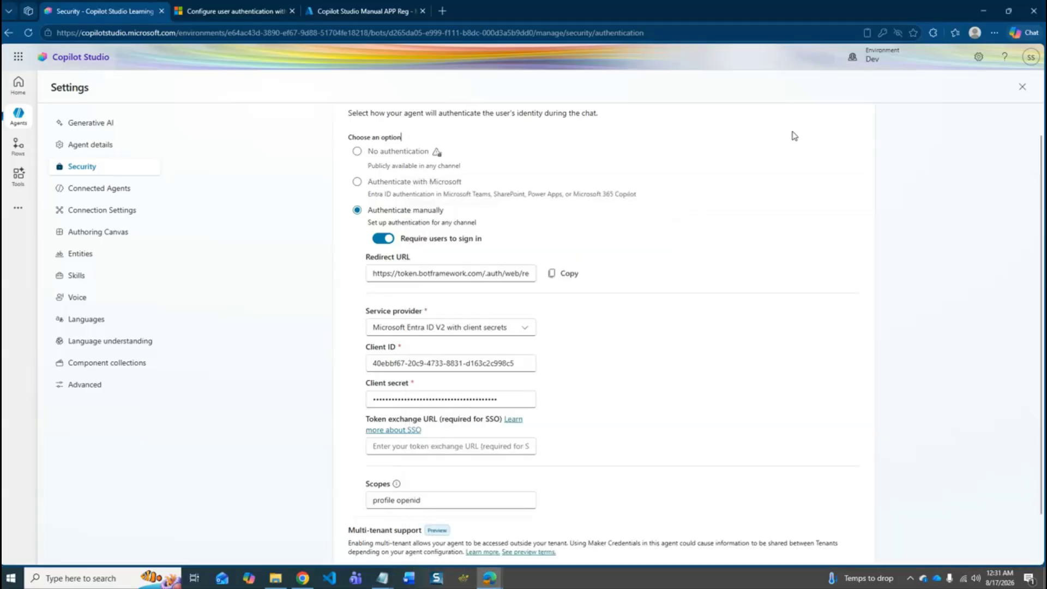
pyautogui.click(444, 449)
pyautogui.hotkey('ctrl', 'v')
# - Save the manual authentication settings and close the agent's settings
pyautogui.scroll(-1, 676, 419)
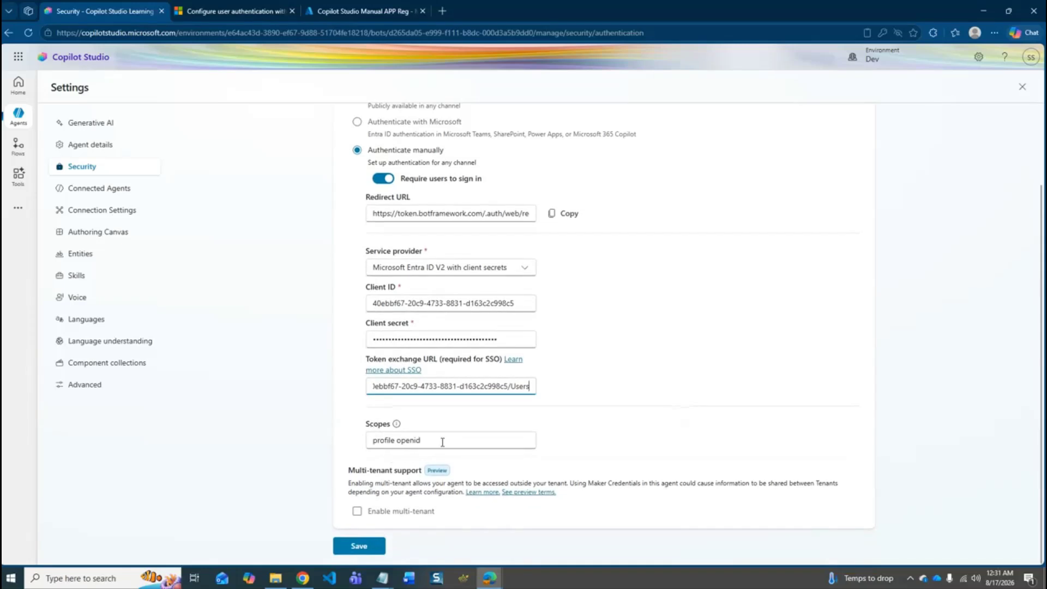
pyautogui.click(370, 550)
pyautogui.click(599, 378)
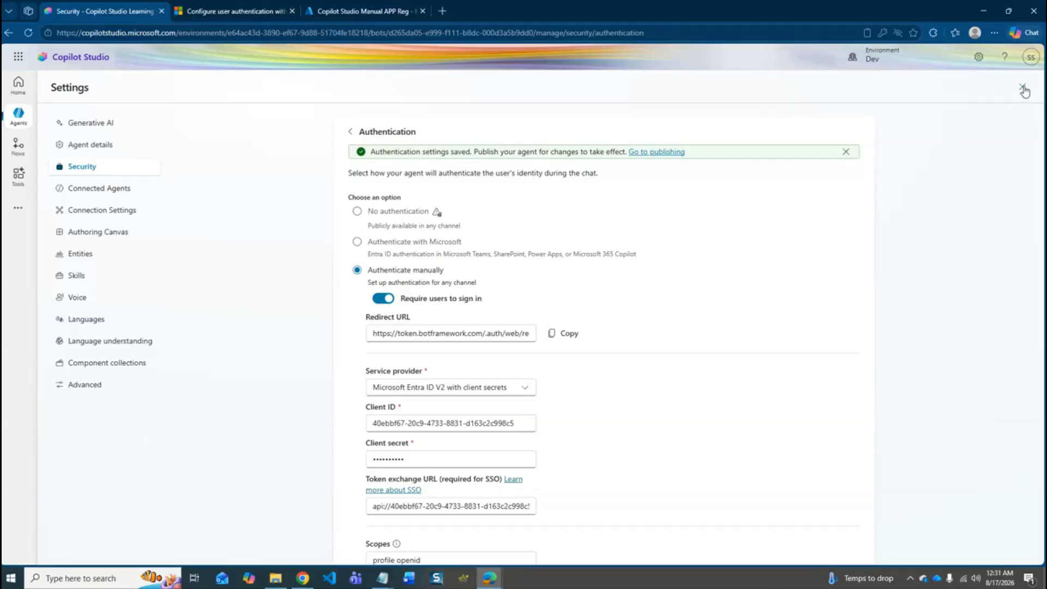
pyautogui.click(1023, 89)
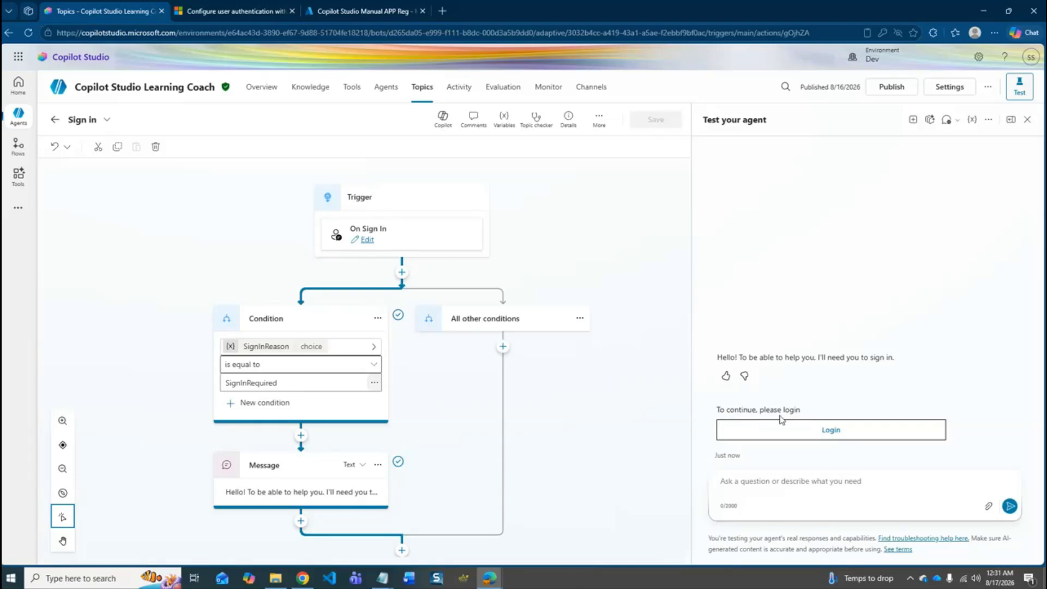
# - Start the login from the agent's test chat and open the bot connection validation page
pyautogui.click(835, 432)
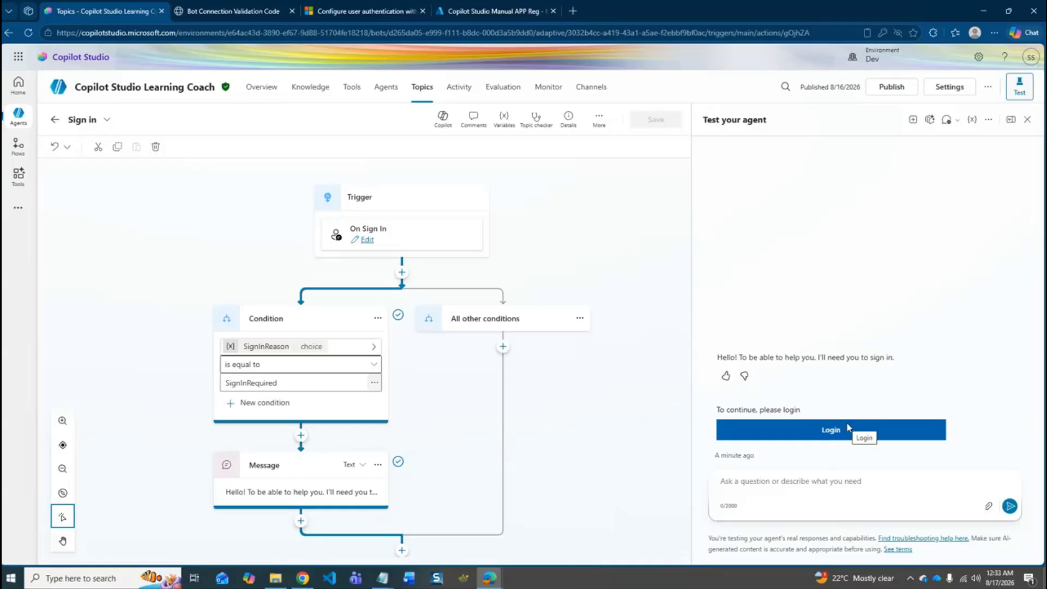
pyautogui.click(240, 6)
pyautogui.click(123, 12)
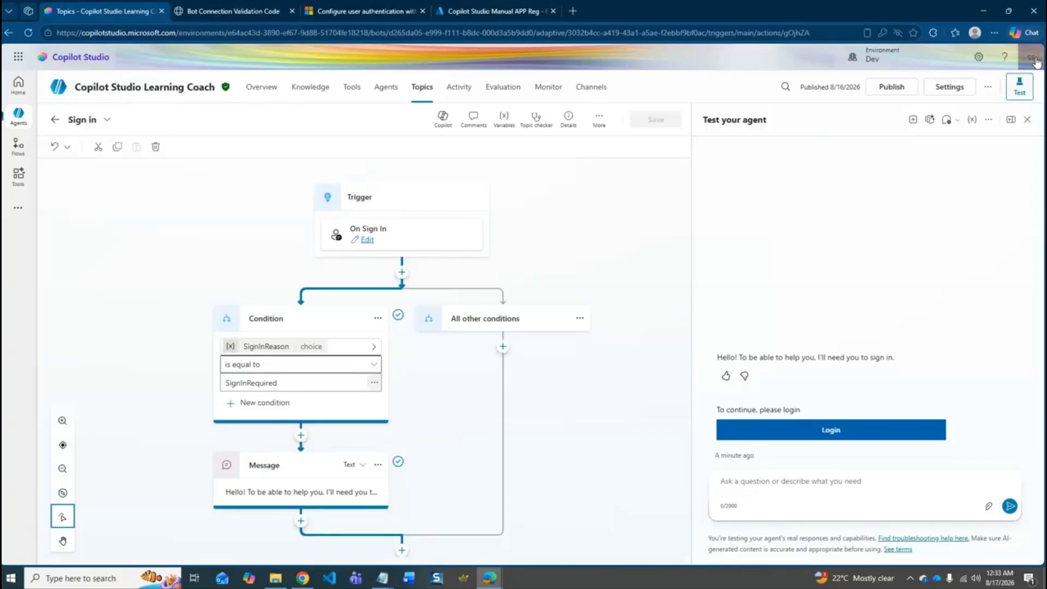
pyautogui.click(270, 8)
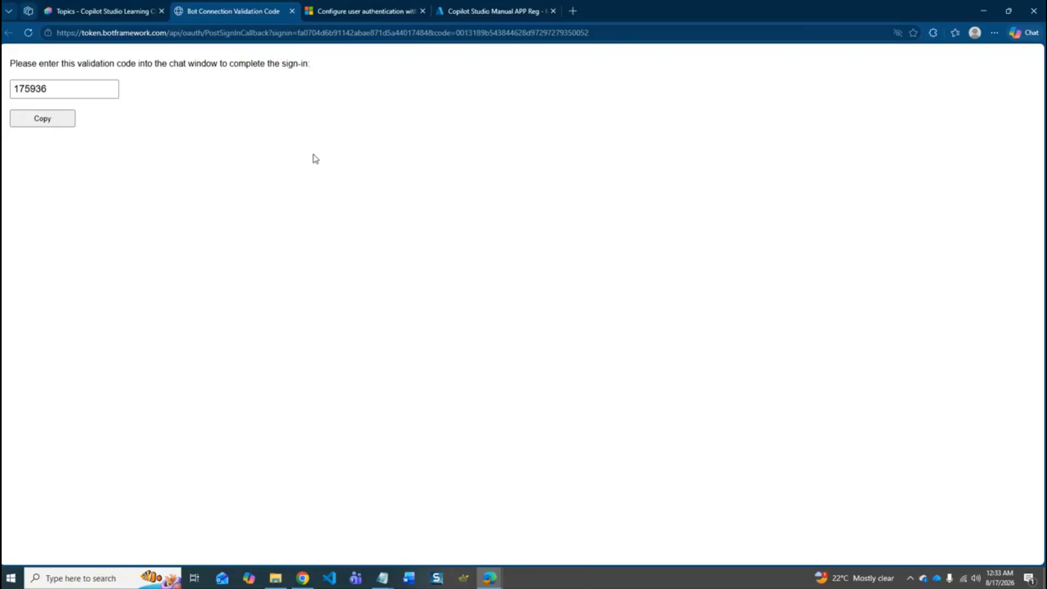
# - Copy the validation code from the validation page and send it in the agent's test chat
pyautogui.click(46, 124)
pyautogui.click(101, 11)
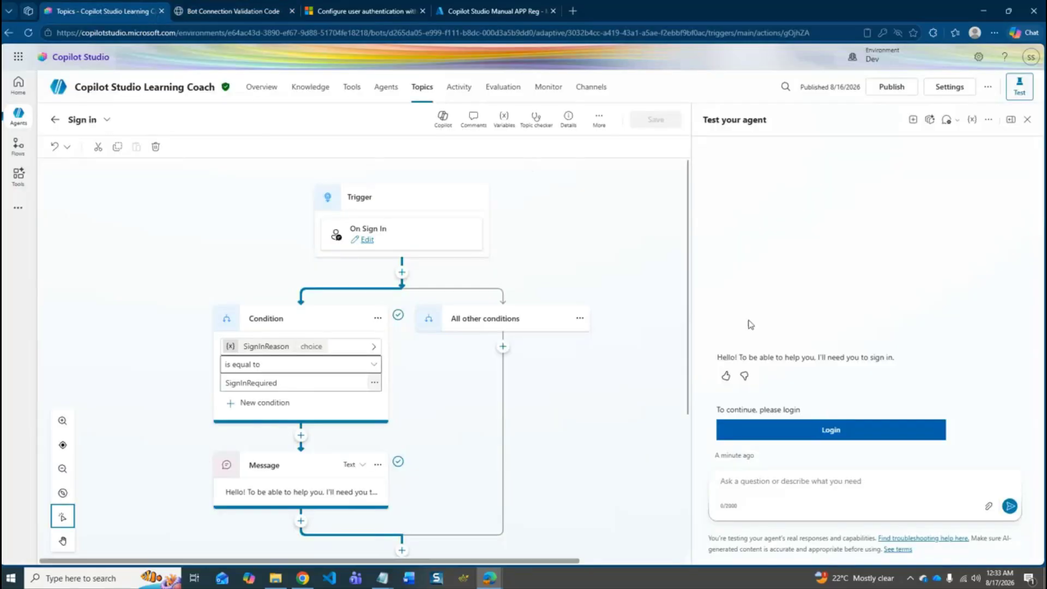
pyautogui.click(801, 482)
pyautogui.hotkey('ctrl', 'v')
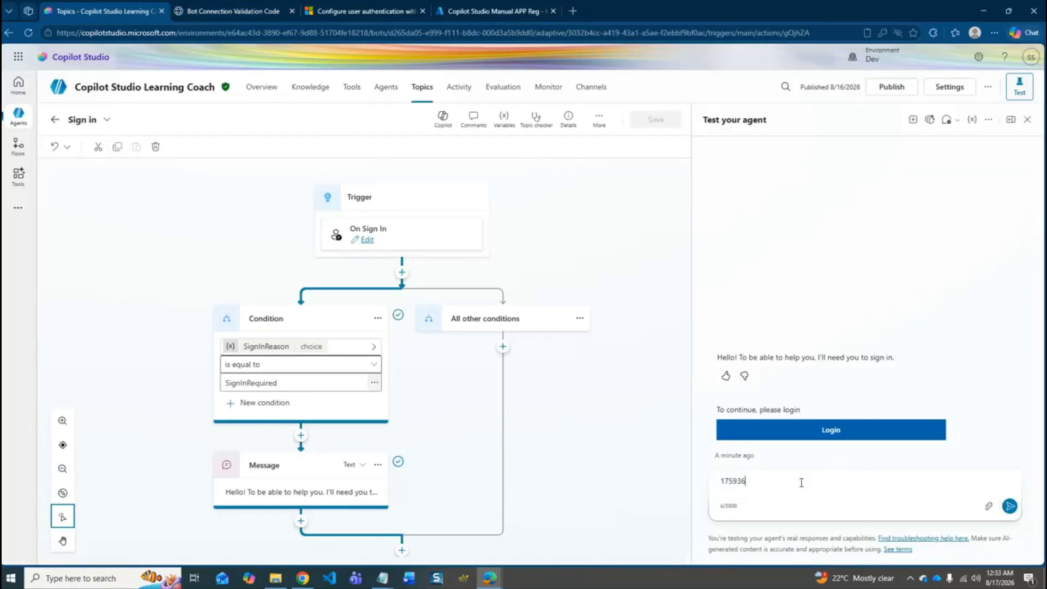
pyautogui.press('Return')
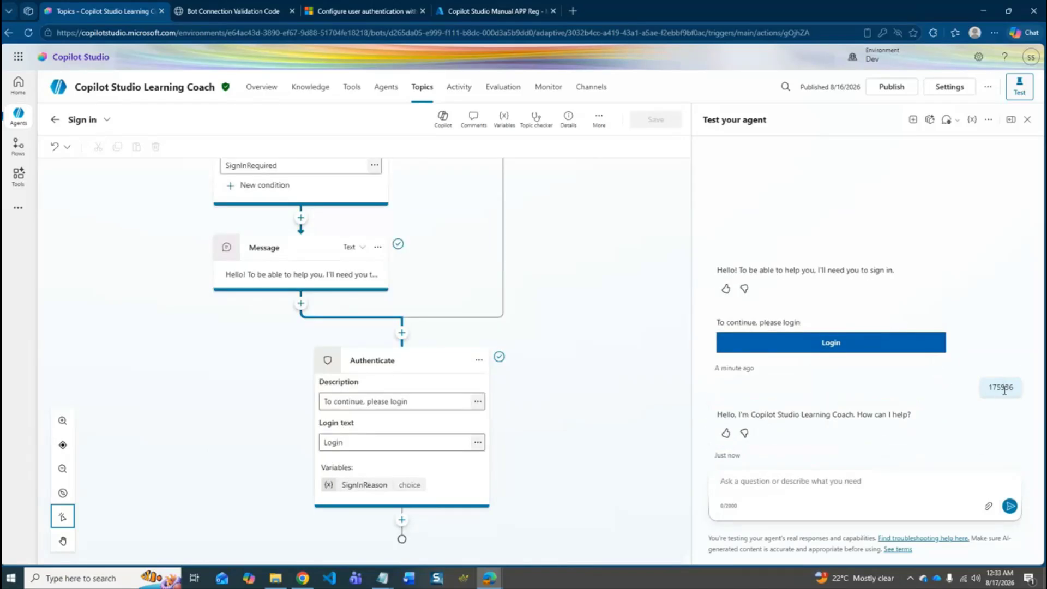
pyautogui.click(269, 5)
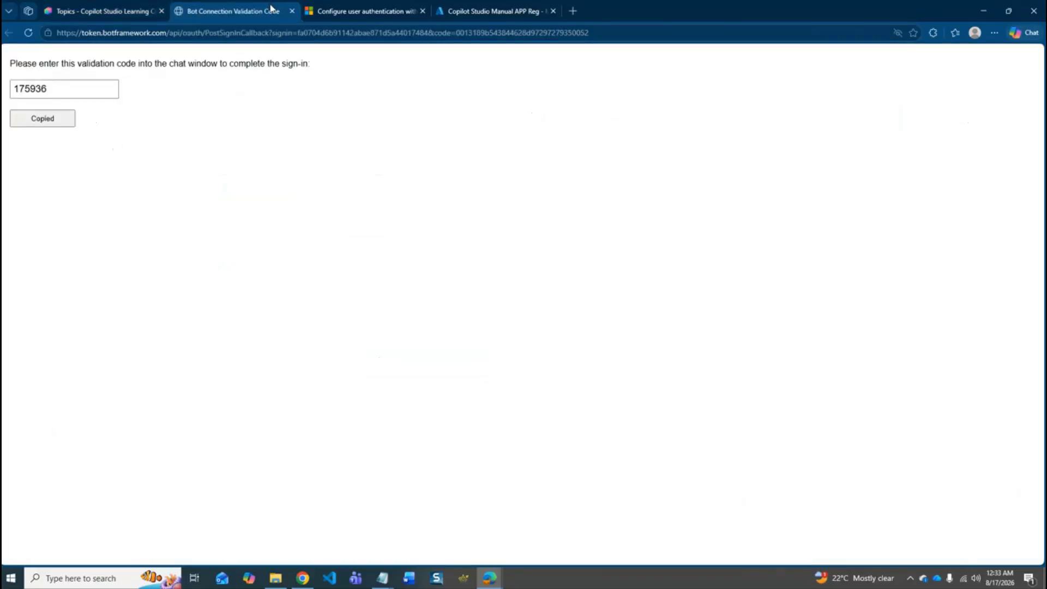
pyautogui.click(79, 11)
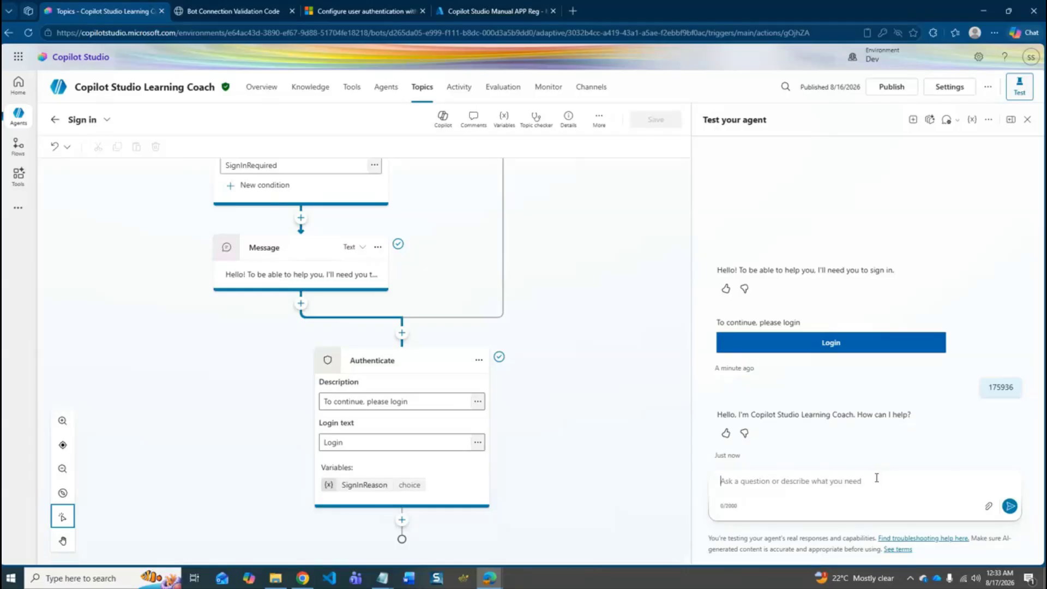
# - Ask the agent "How can I make my first agent in copilot studio" in the test chat
pyautogui.write('How')
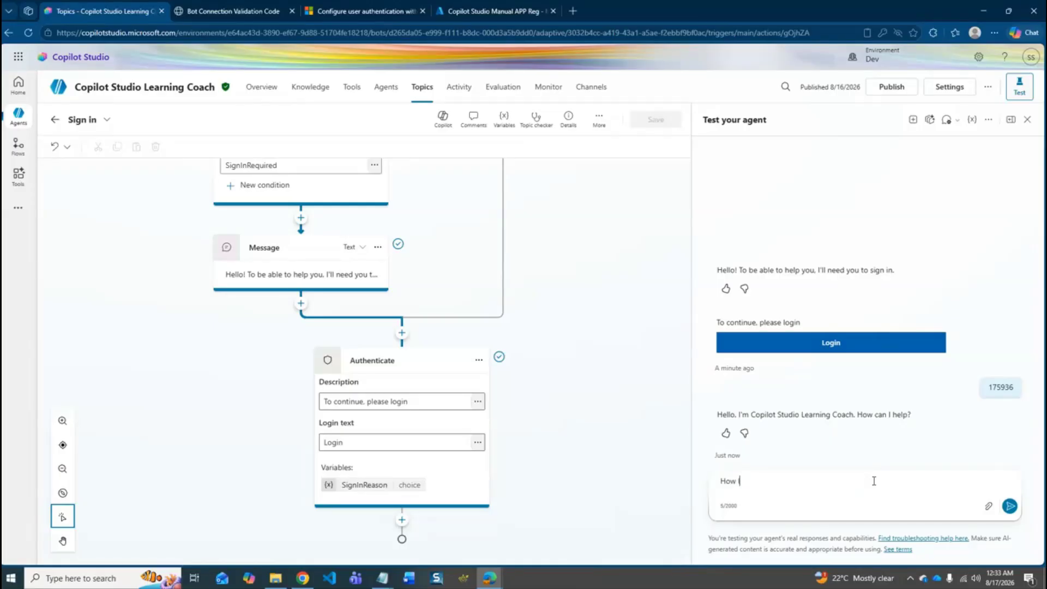
pyautogui.write('can I make copilmy first agent in copilot studio')
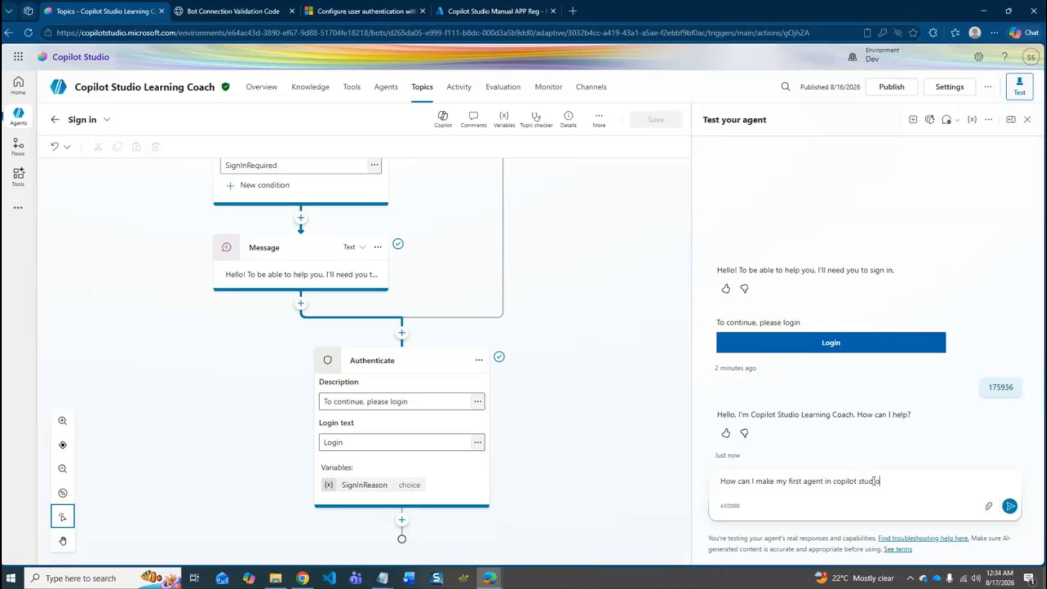
pyautogui.press('Return')
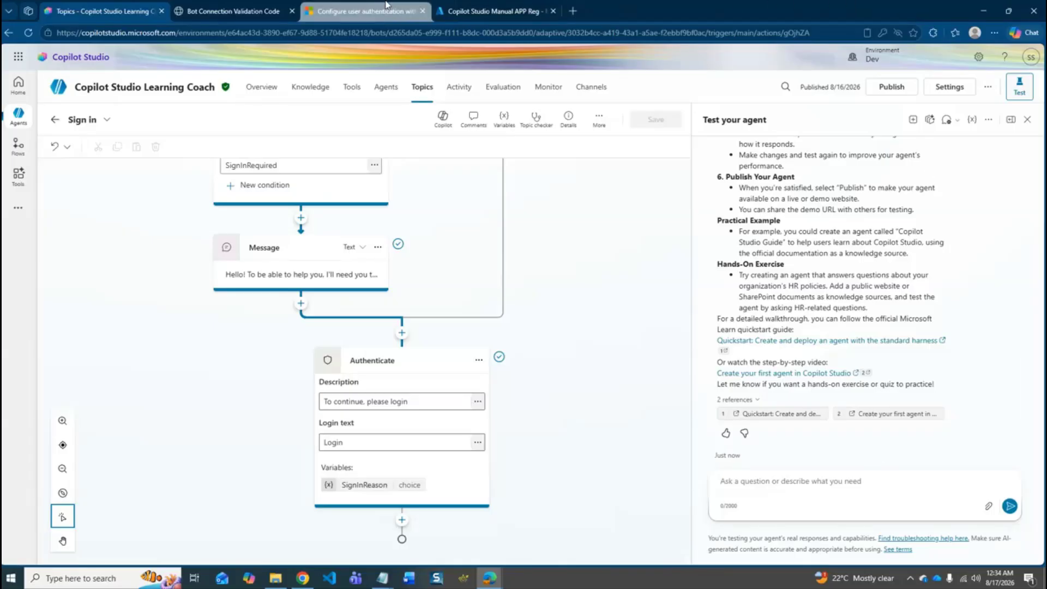
pyautogui.click(349, 11)
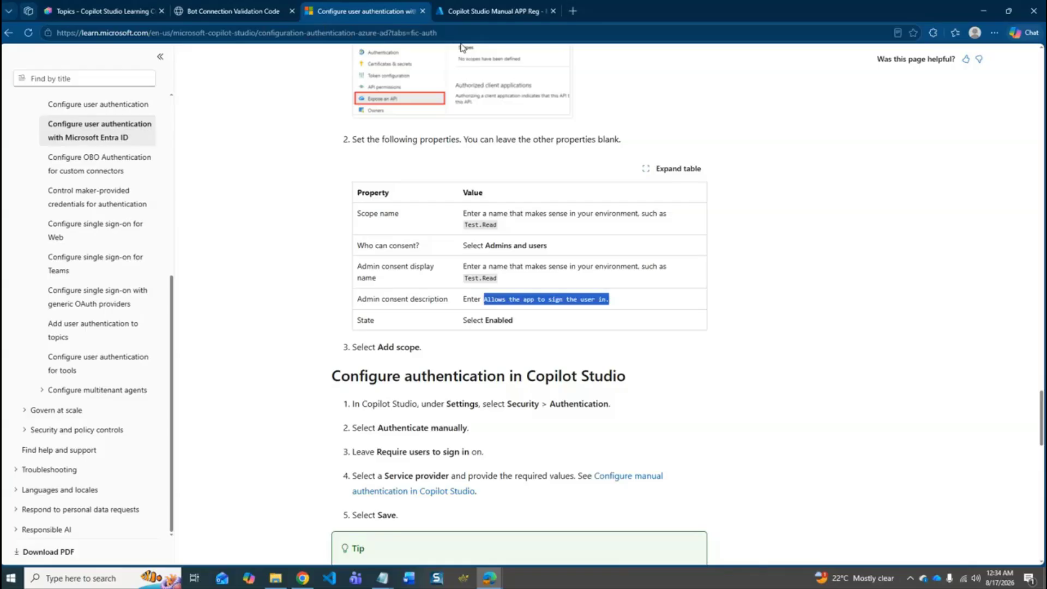
pyautogui.click(127, 8)
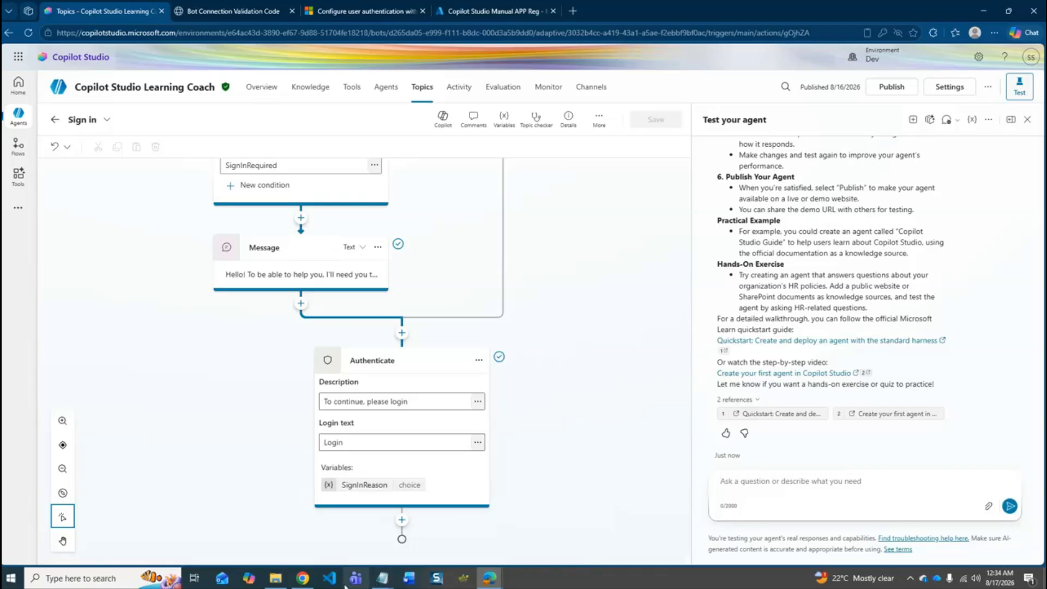
pyautogui.rightClick(434, 583)
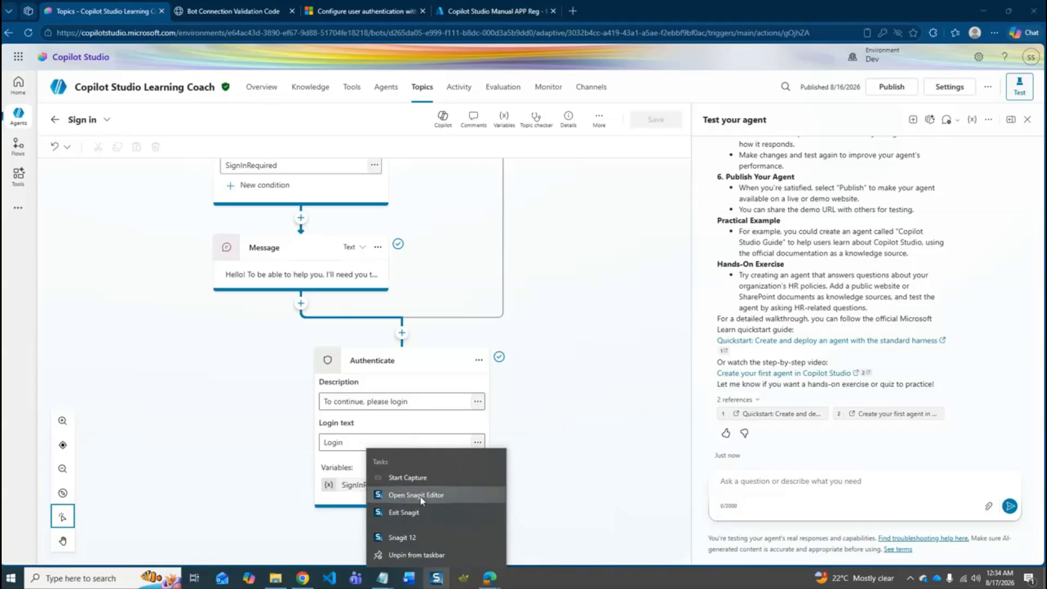
pyautogui.click(419, 475)
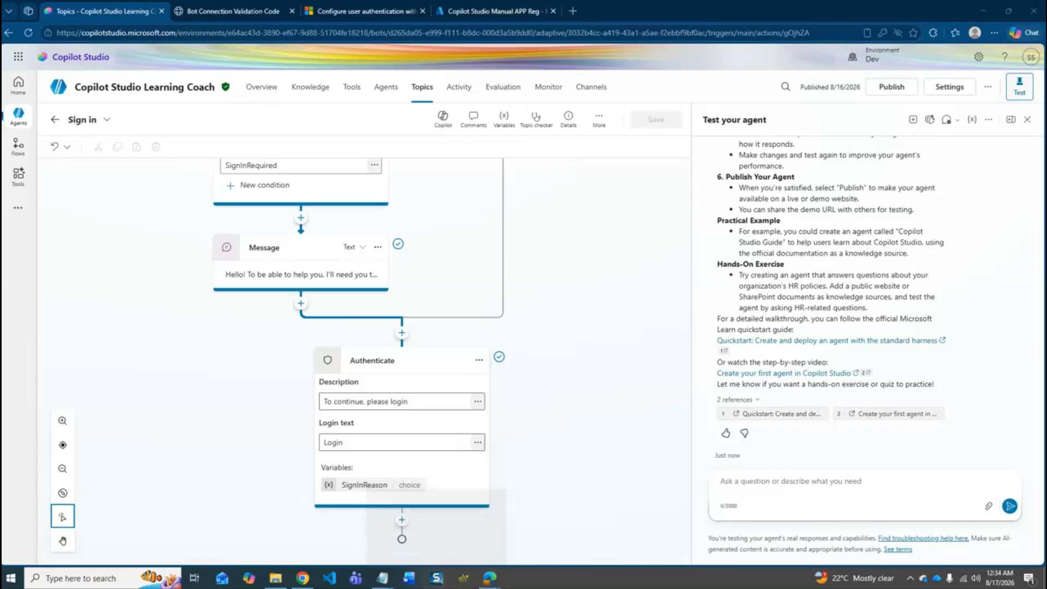